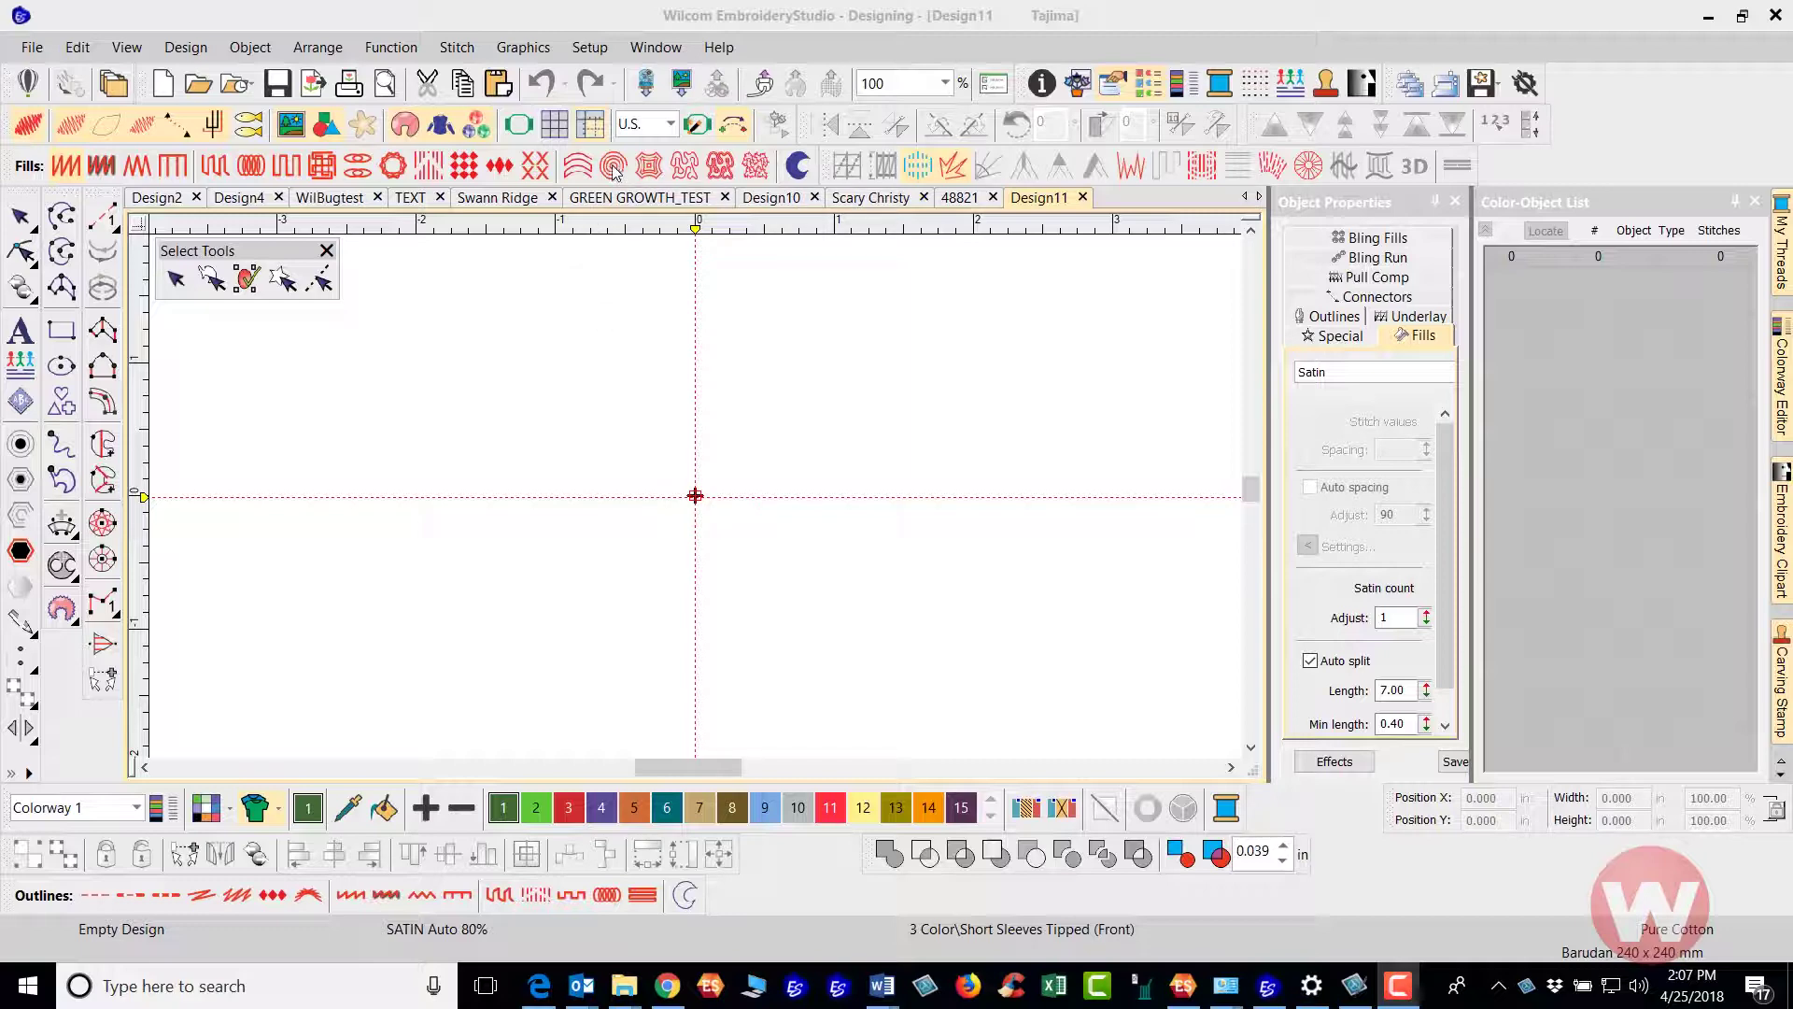
Step: Digitize a four-point closed circle with Spiral fill at the centre of the design
click(613, 168)
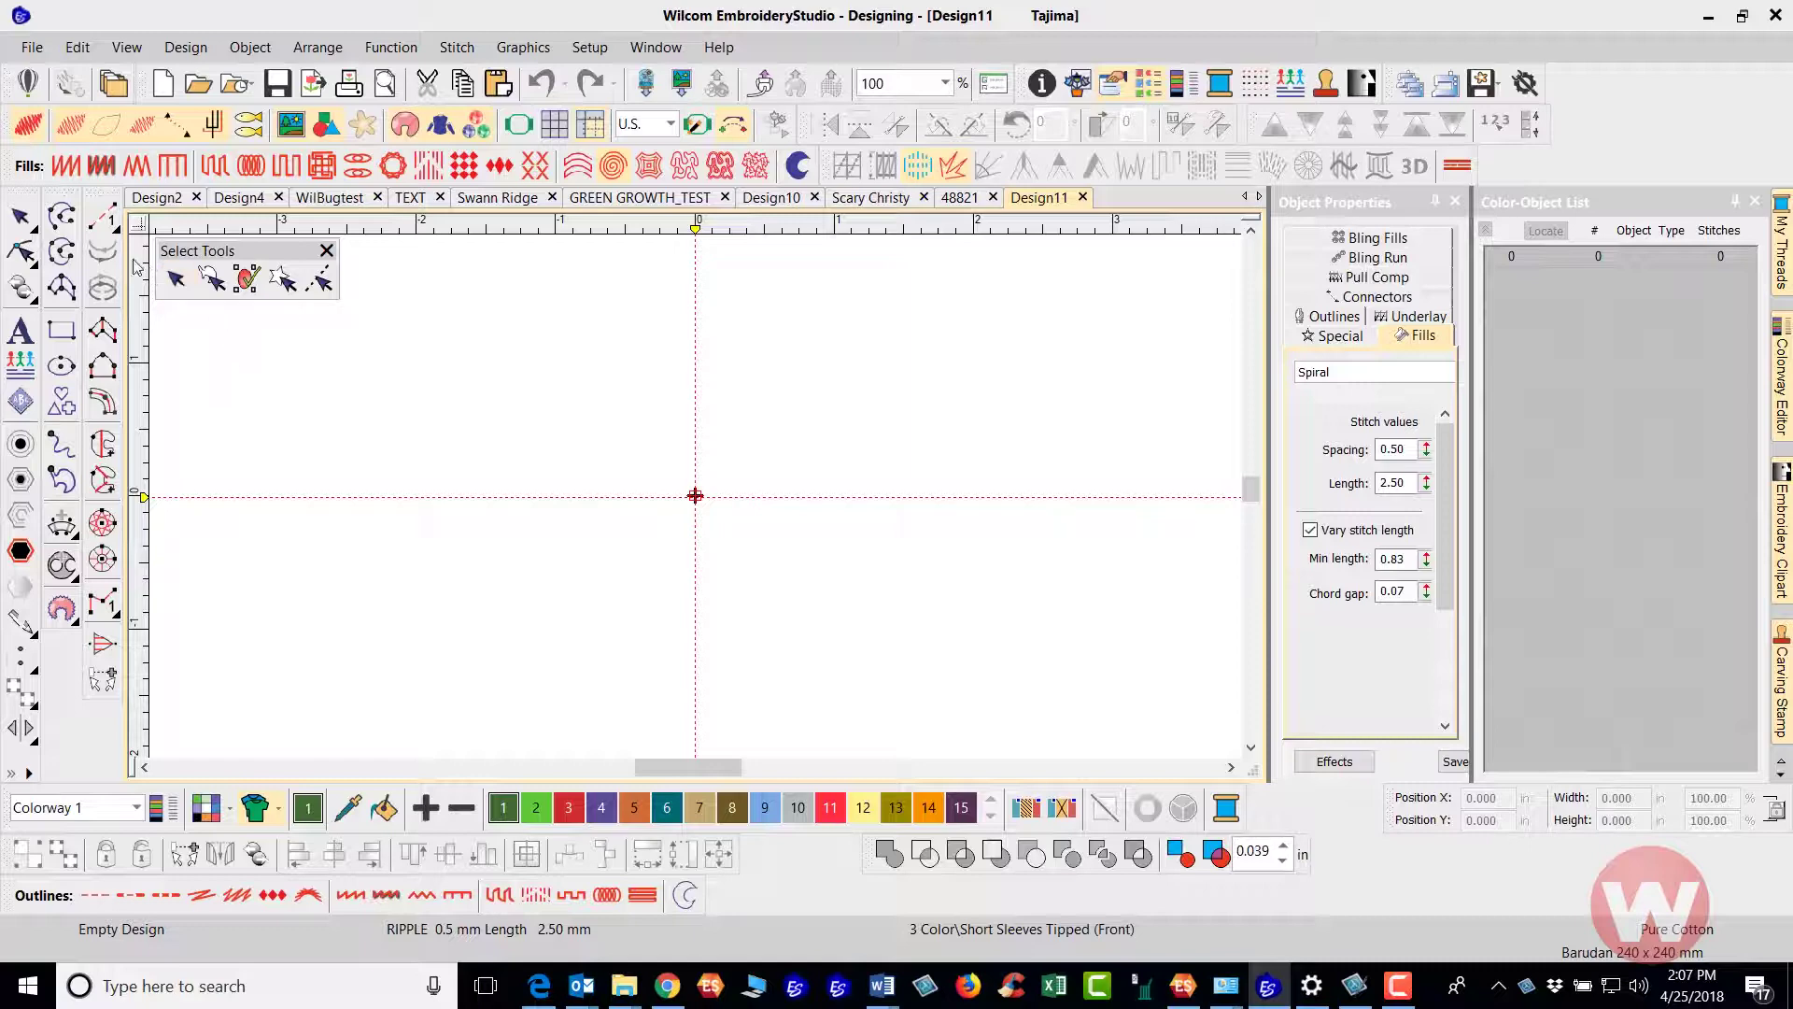
click(62, 254)
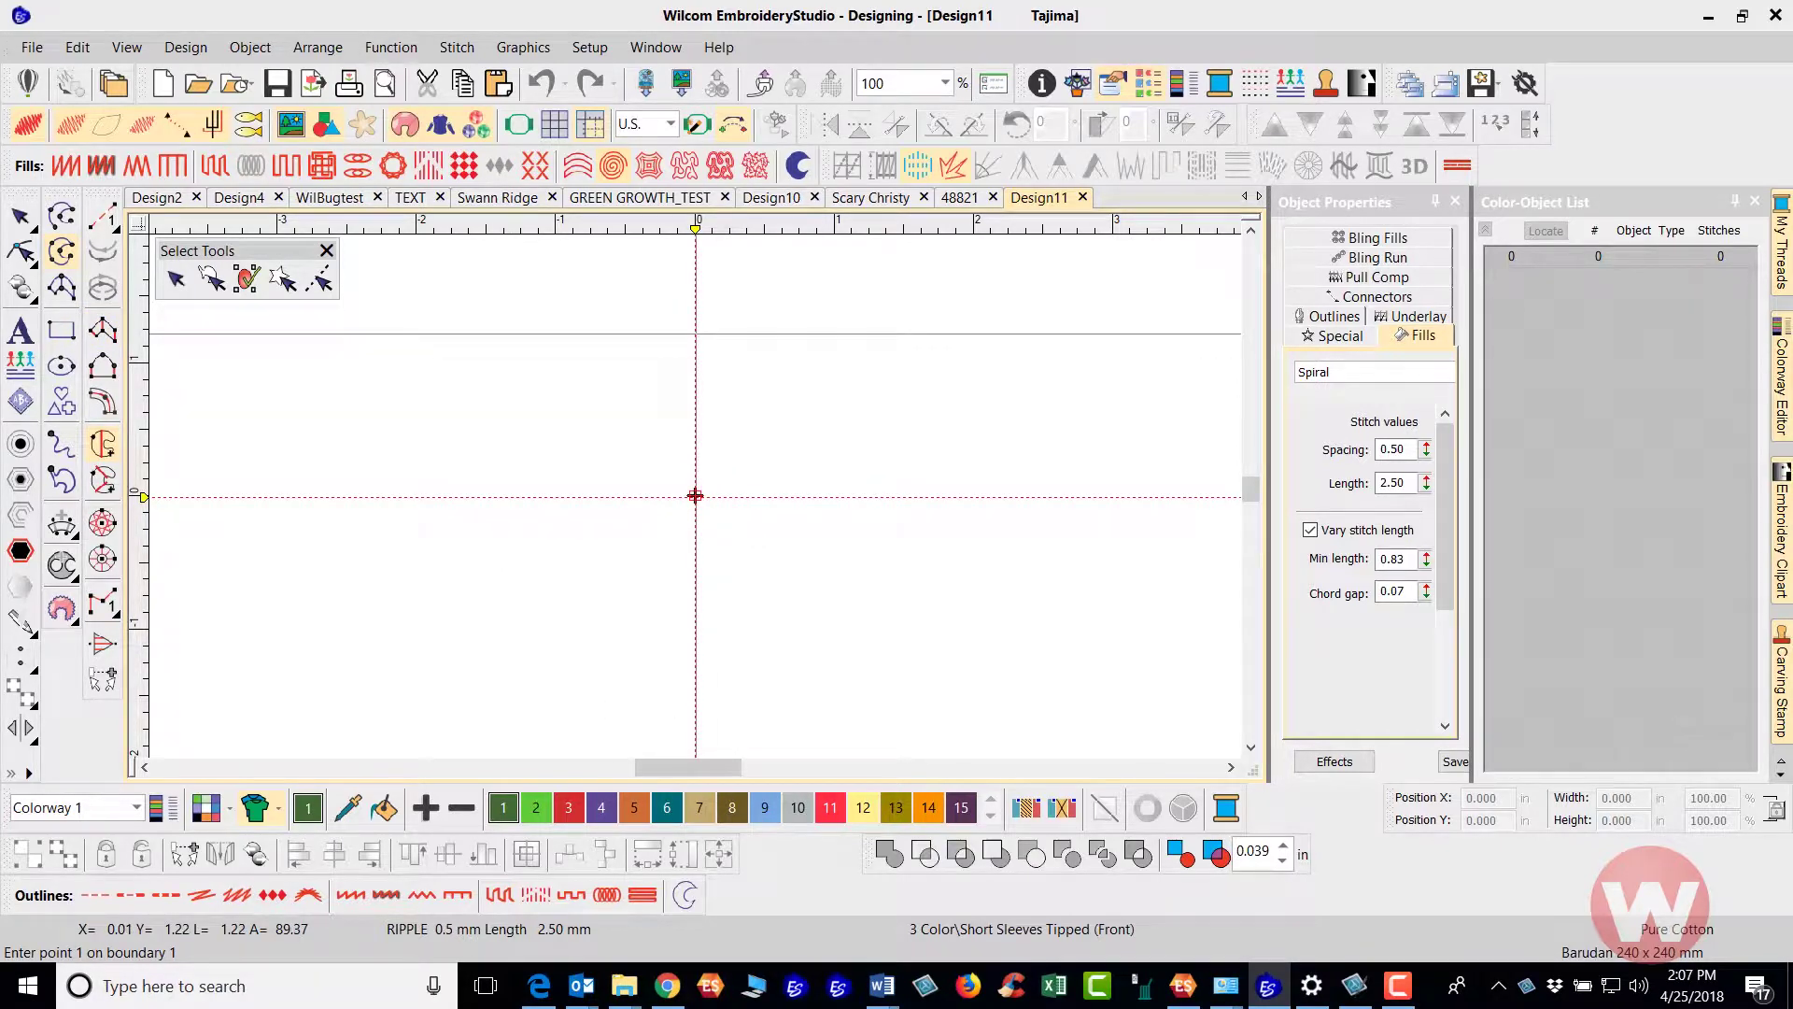
click(695, 495)
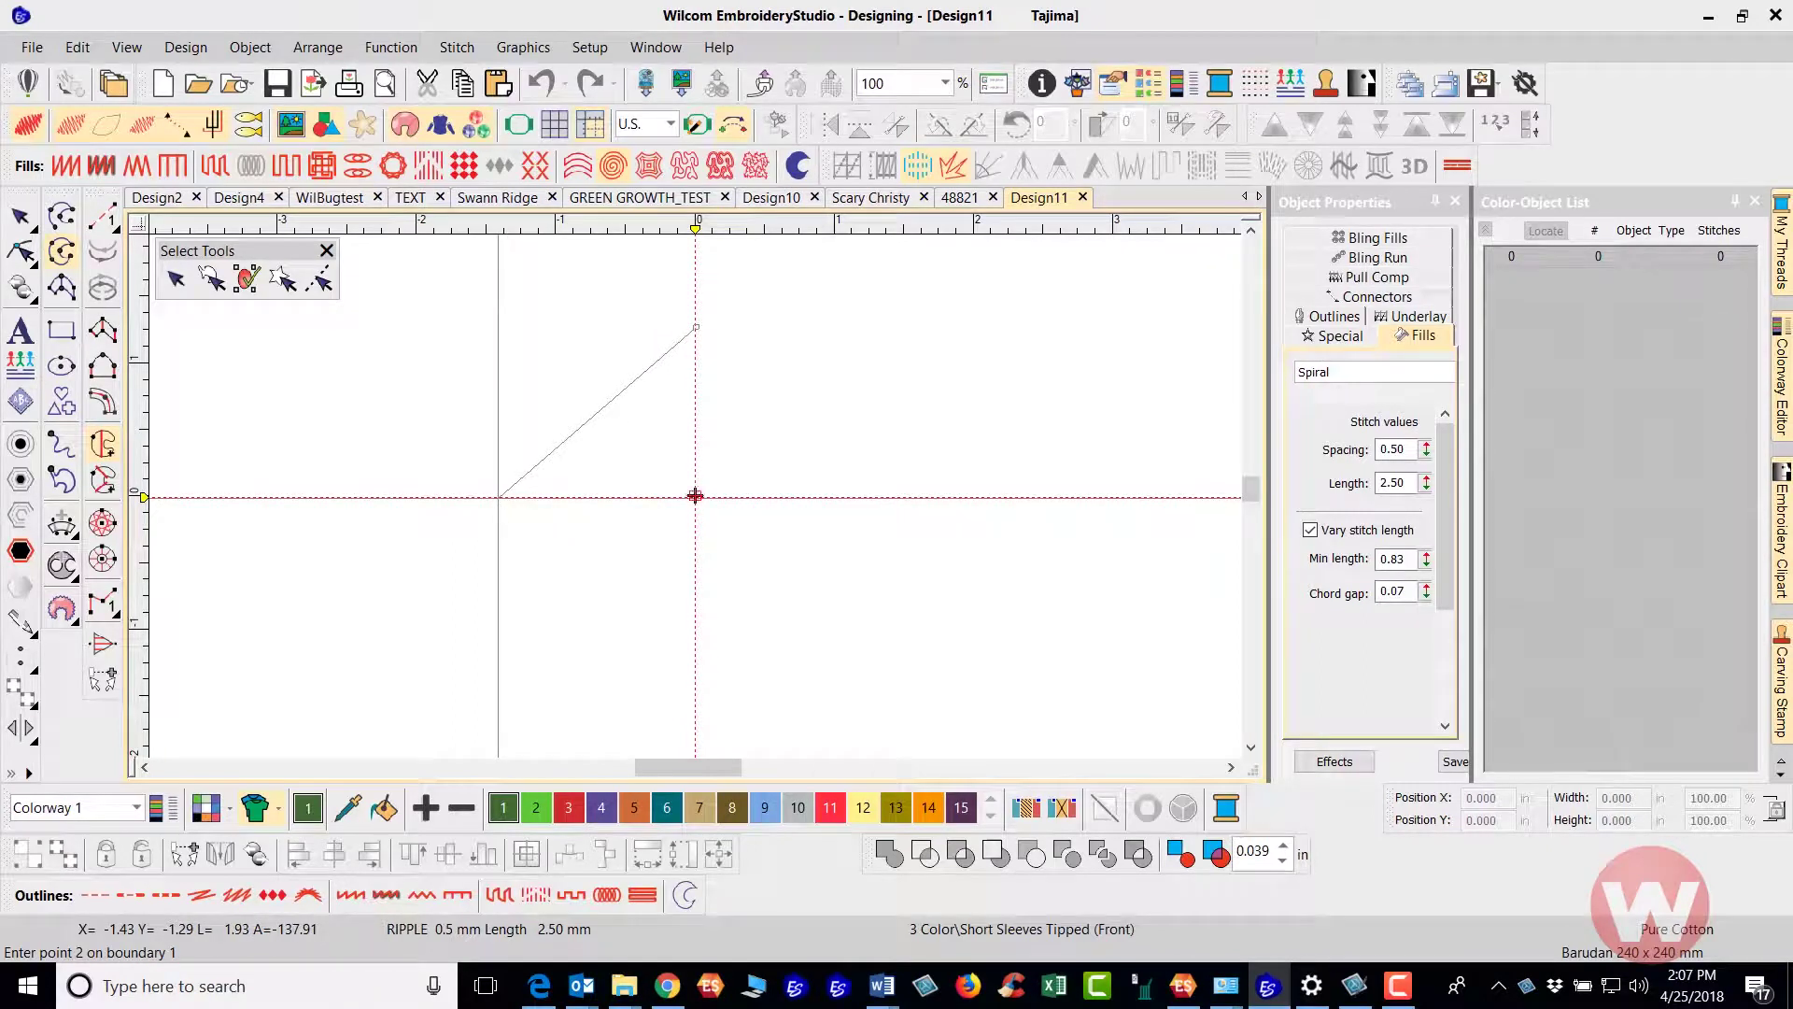
click(499, 496)
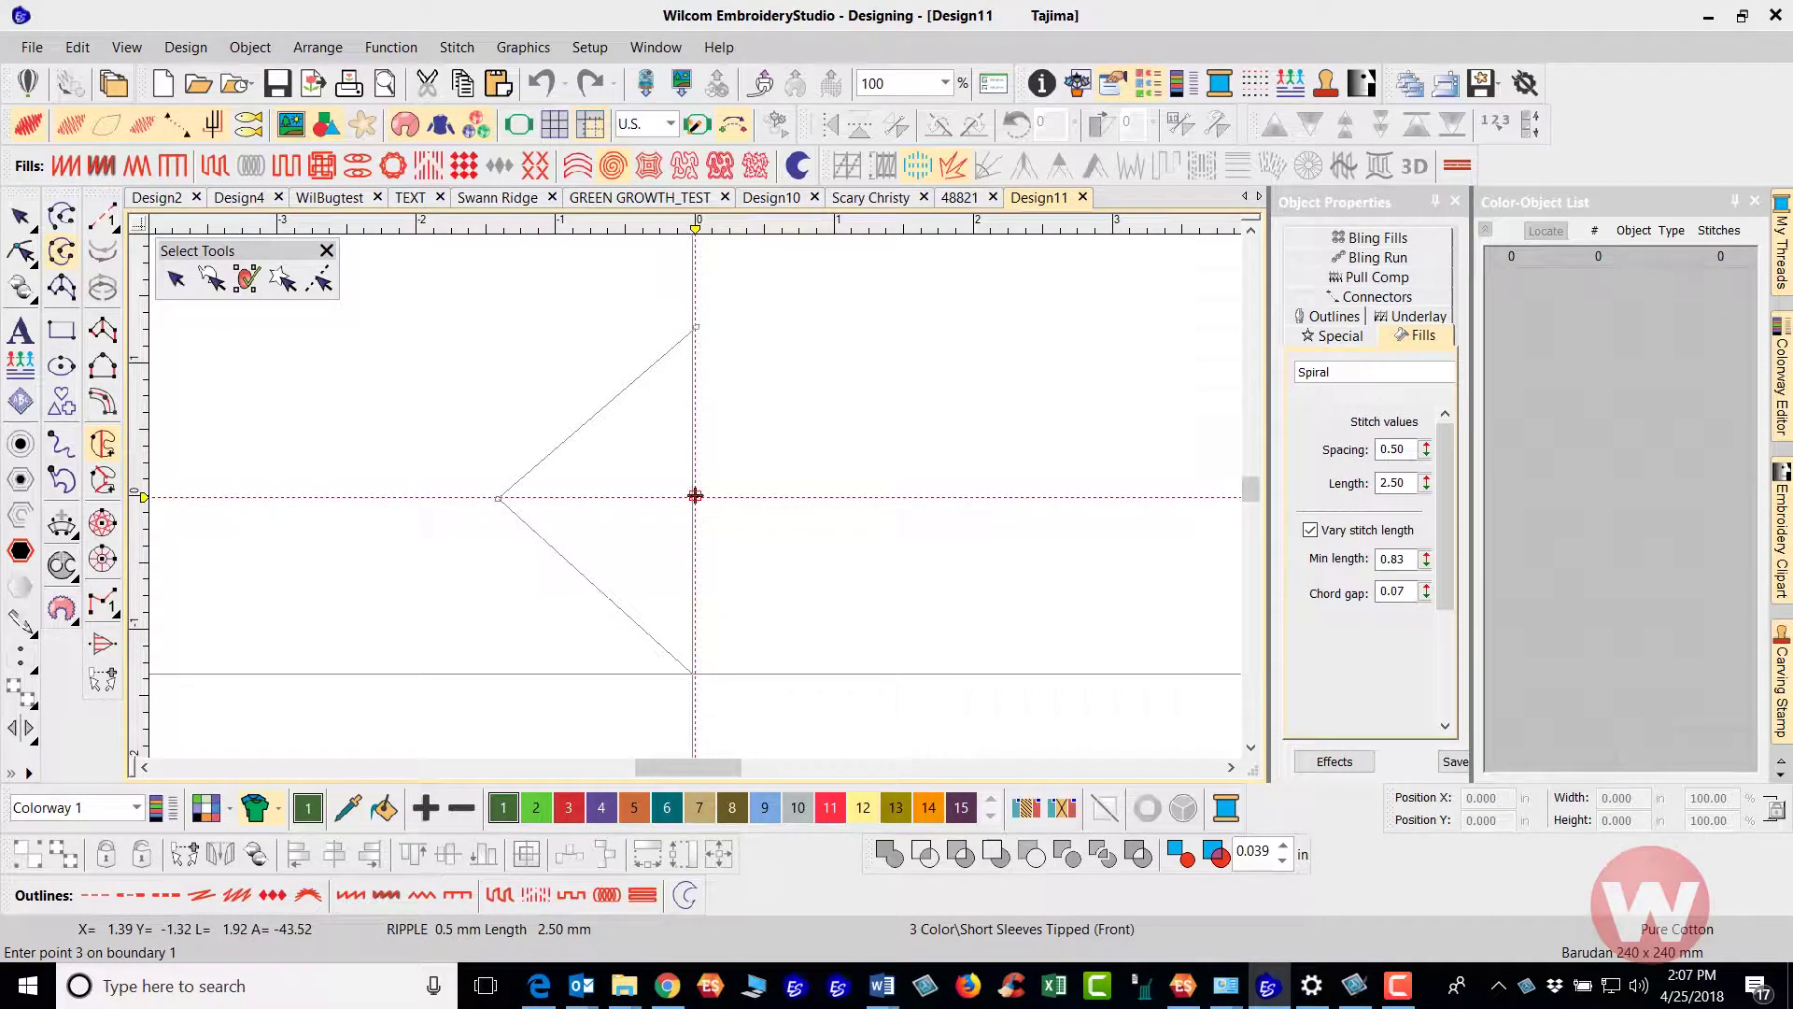
click(693, 673)
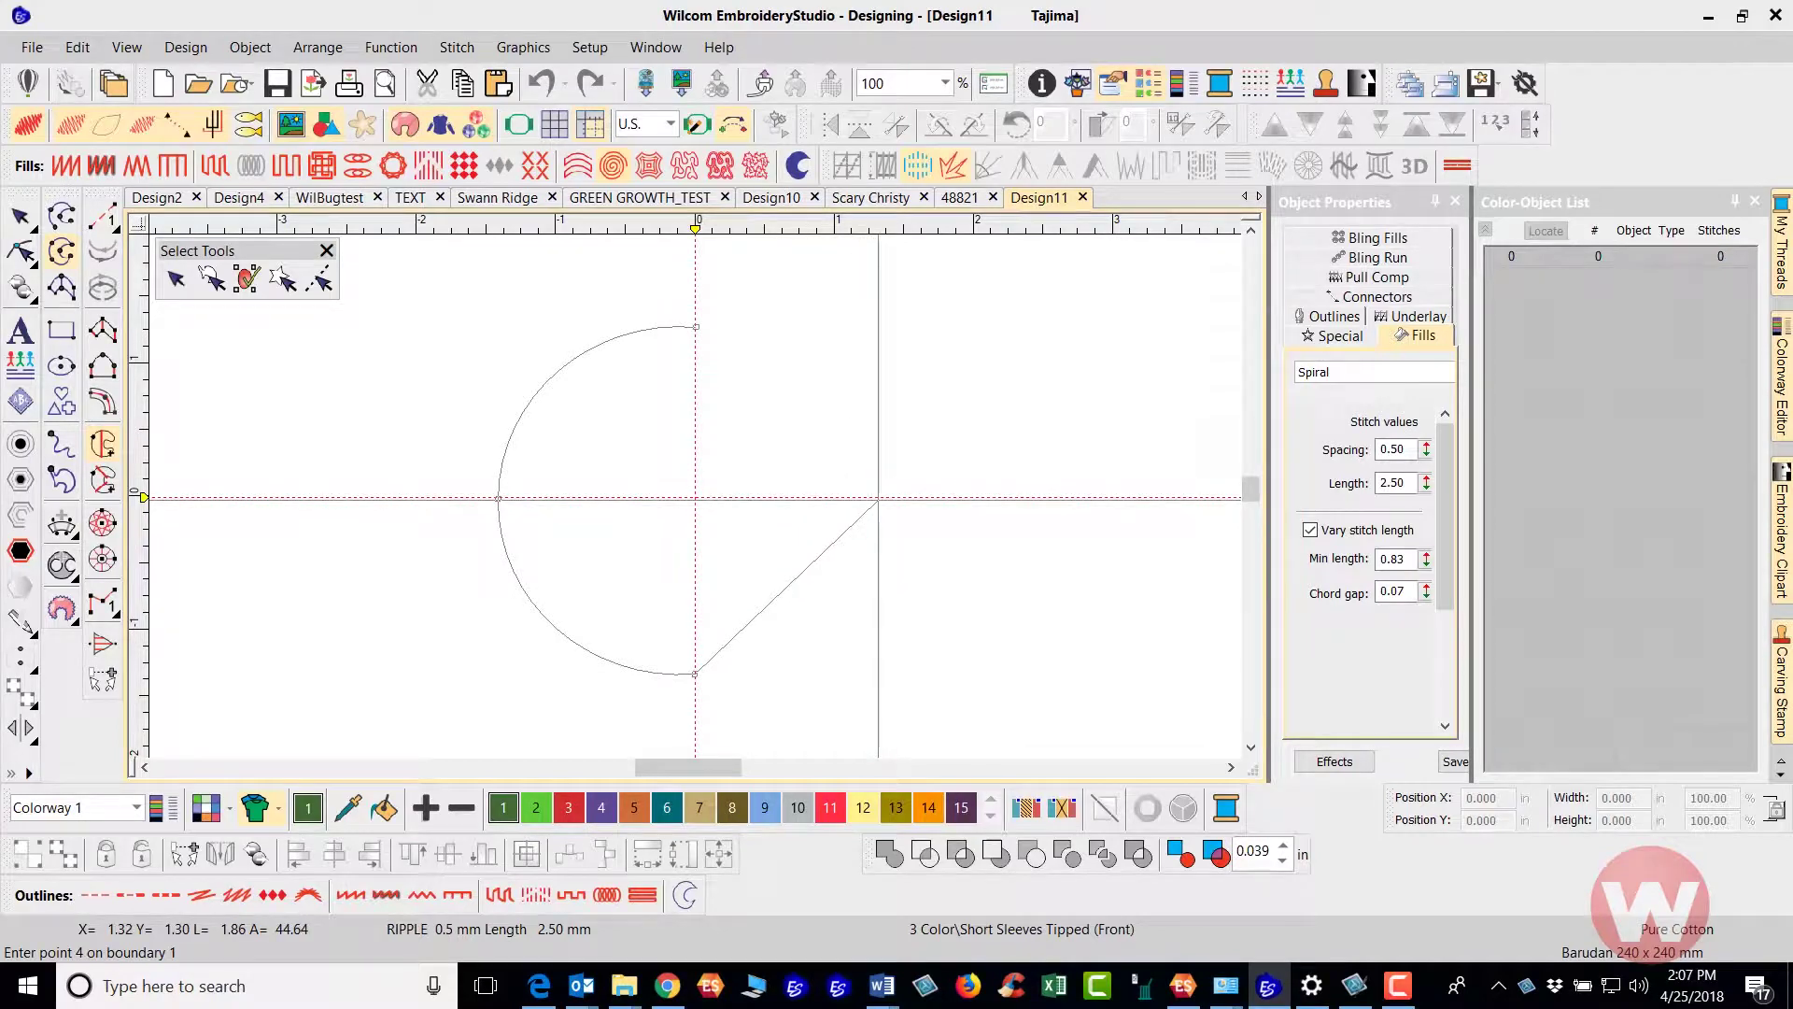
click(878, 497)
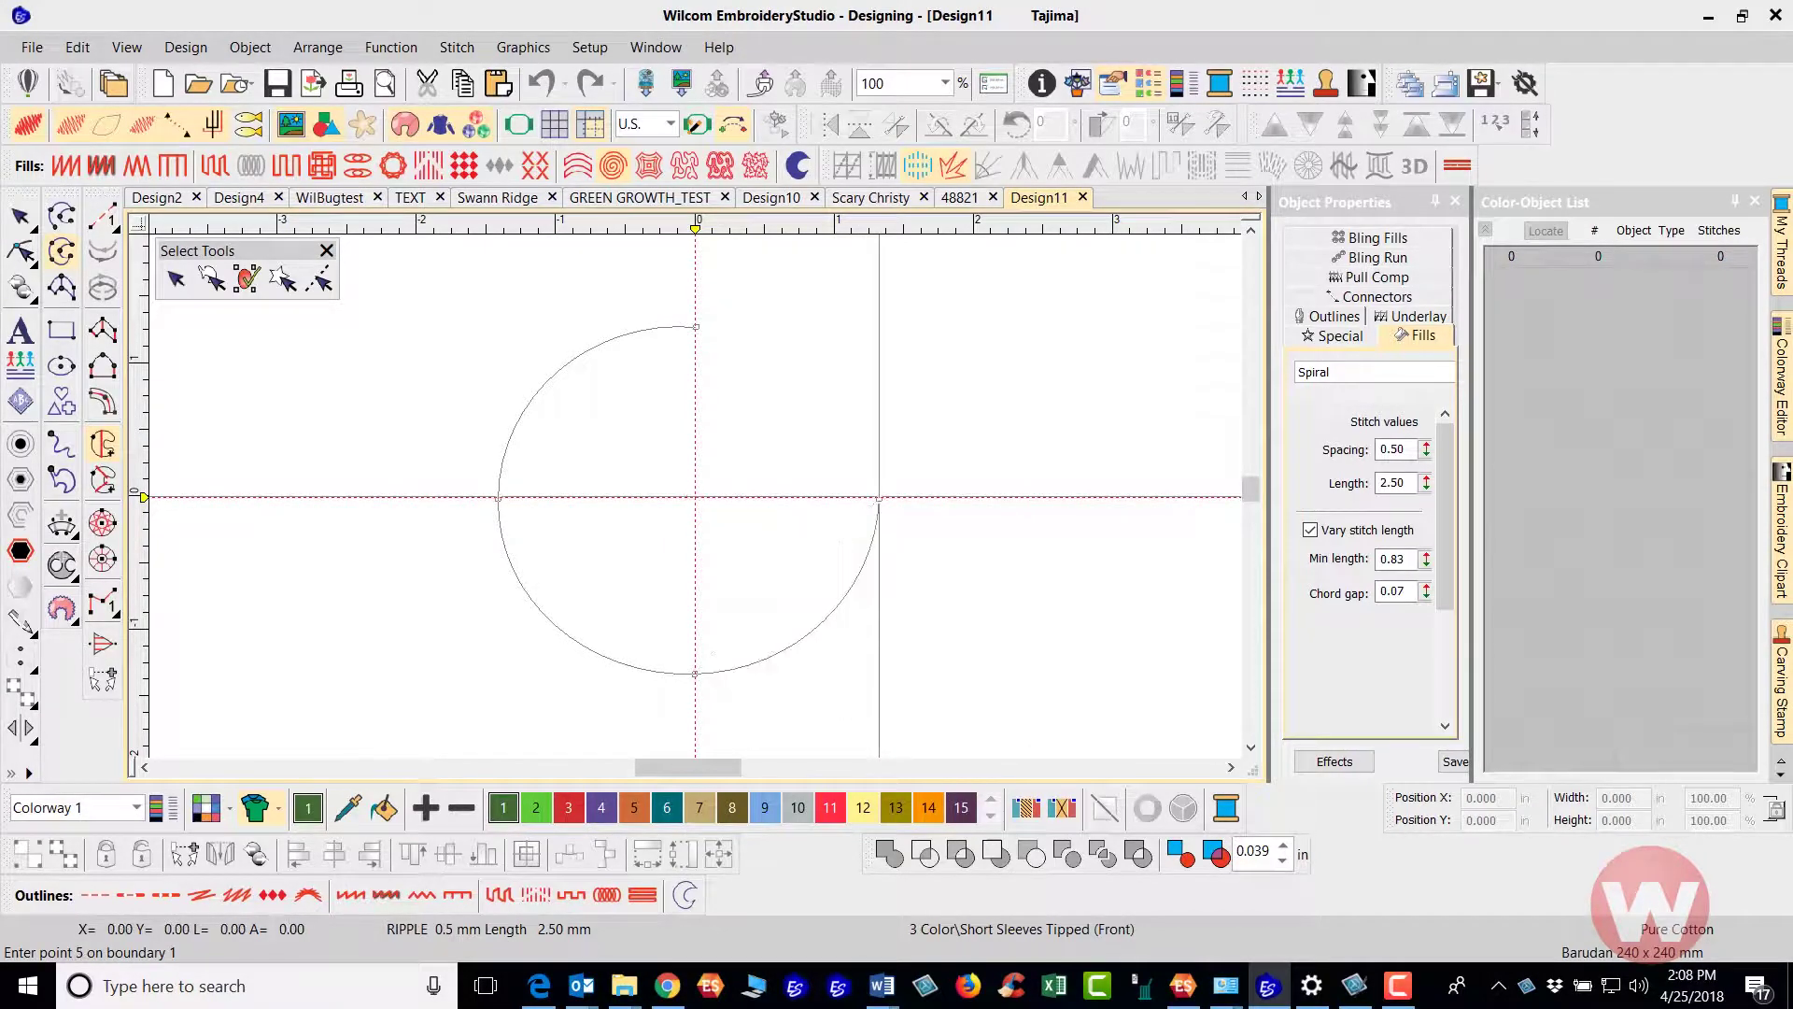
key(Return)
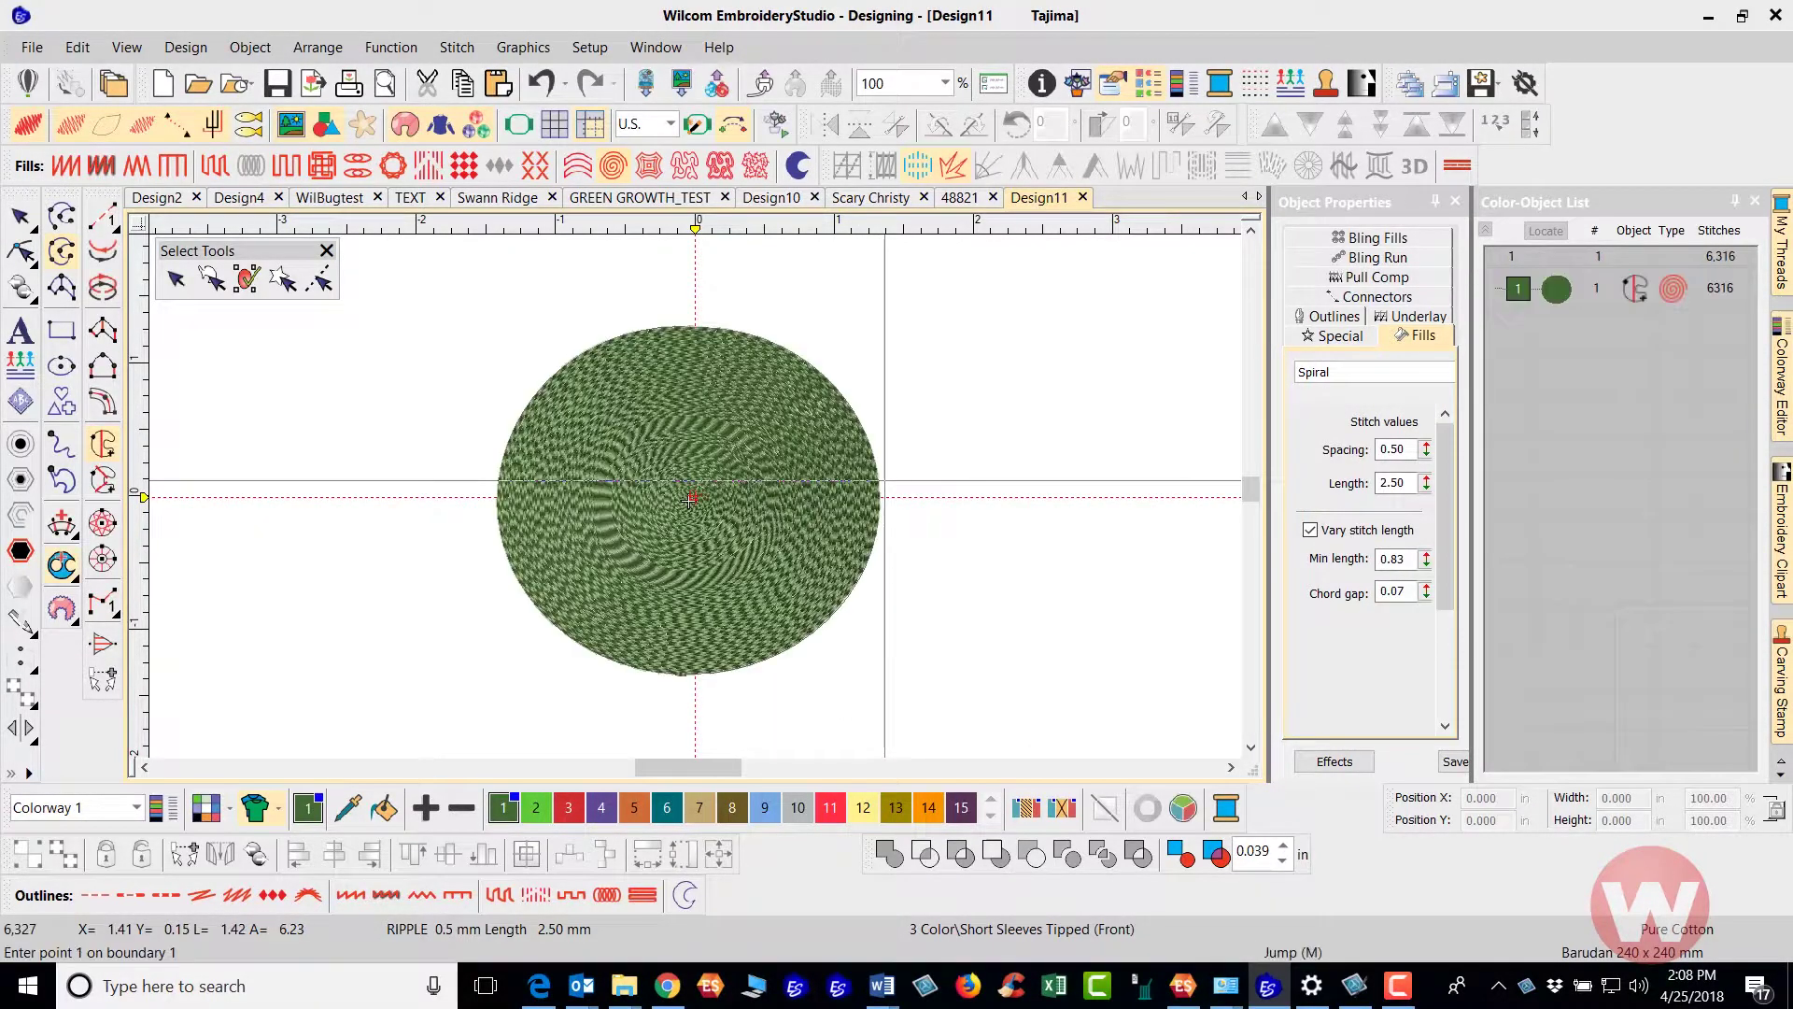
click(22, 216)
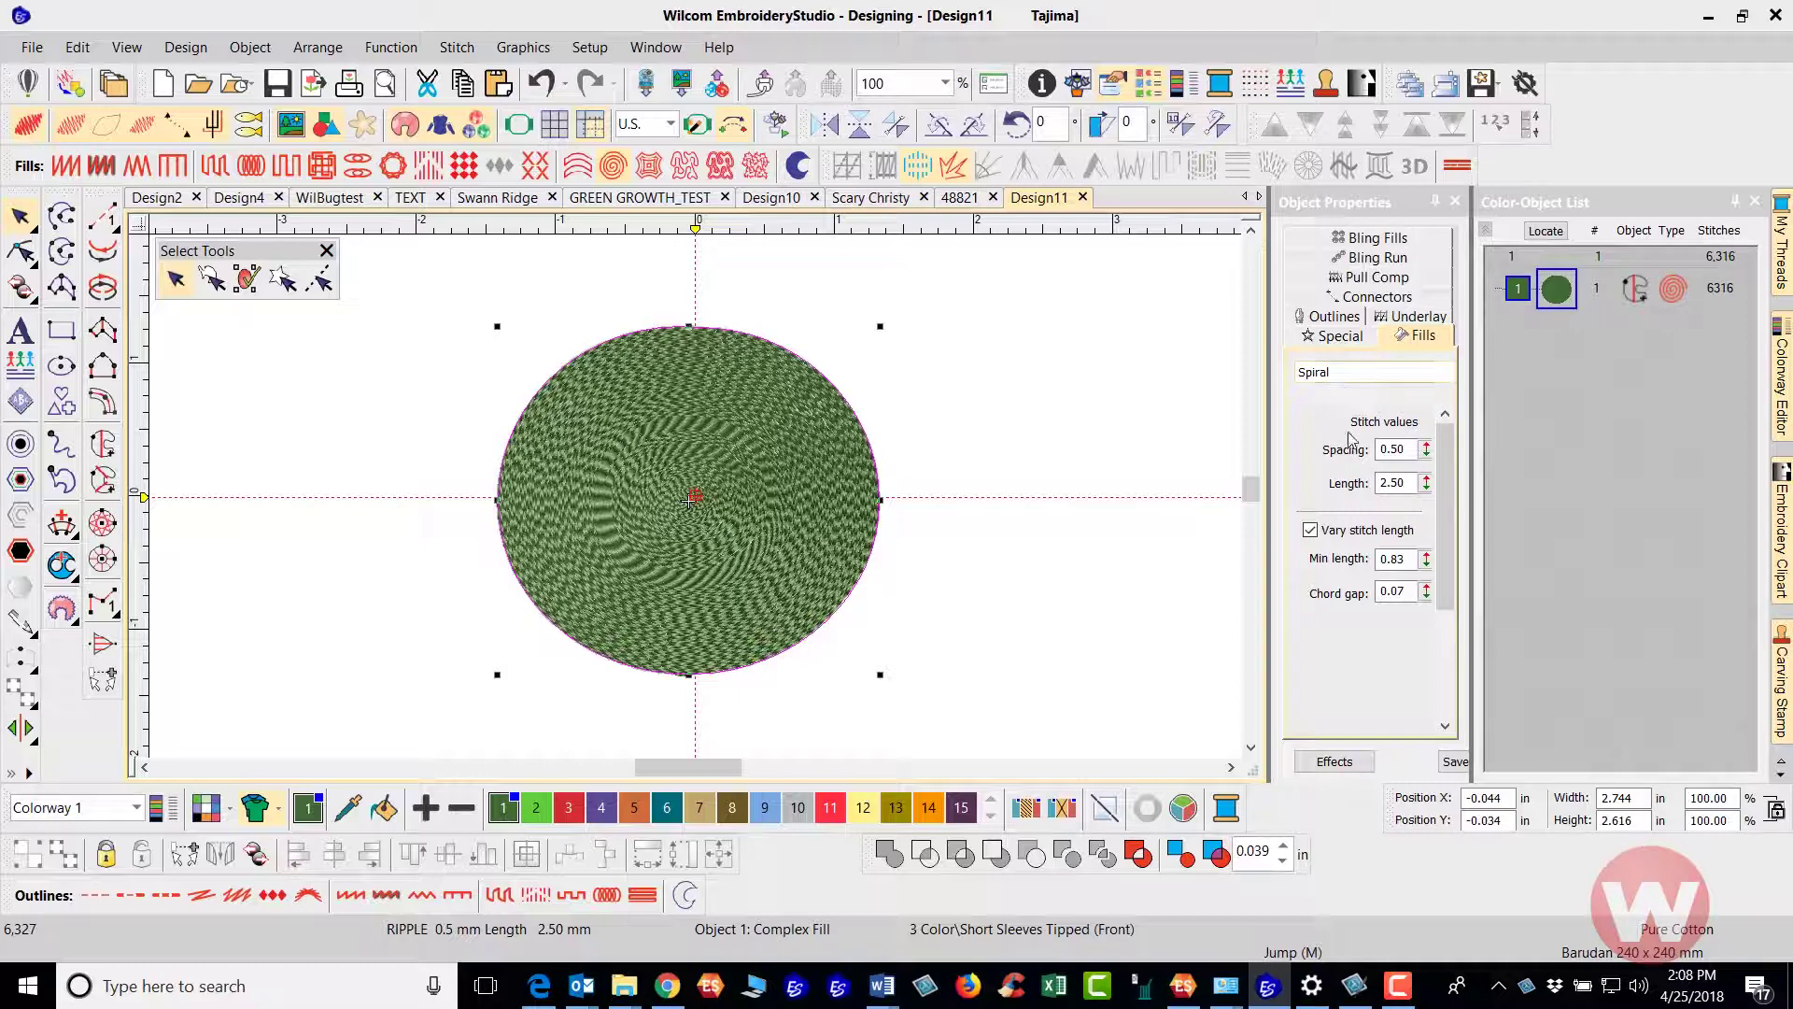
Step: Set the circle's Spiral fill spacing to 4.0, cutting it to 792 stitches
click(1411, 449)
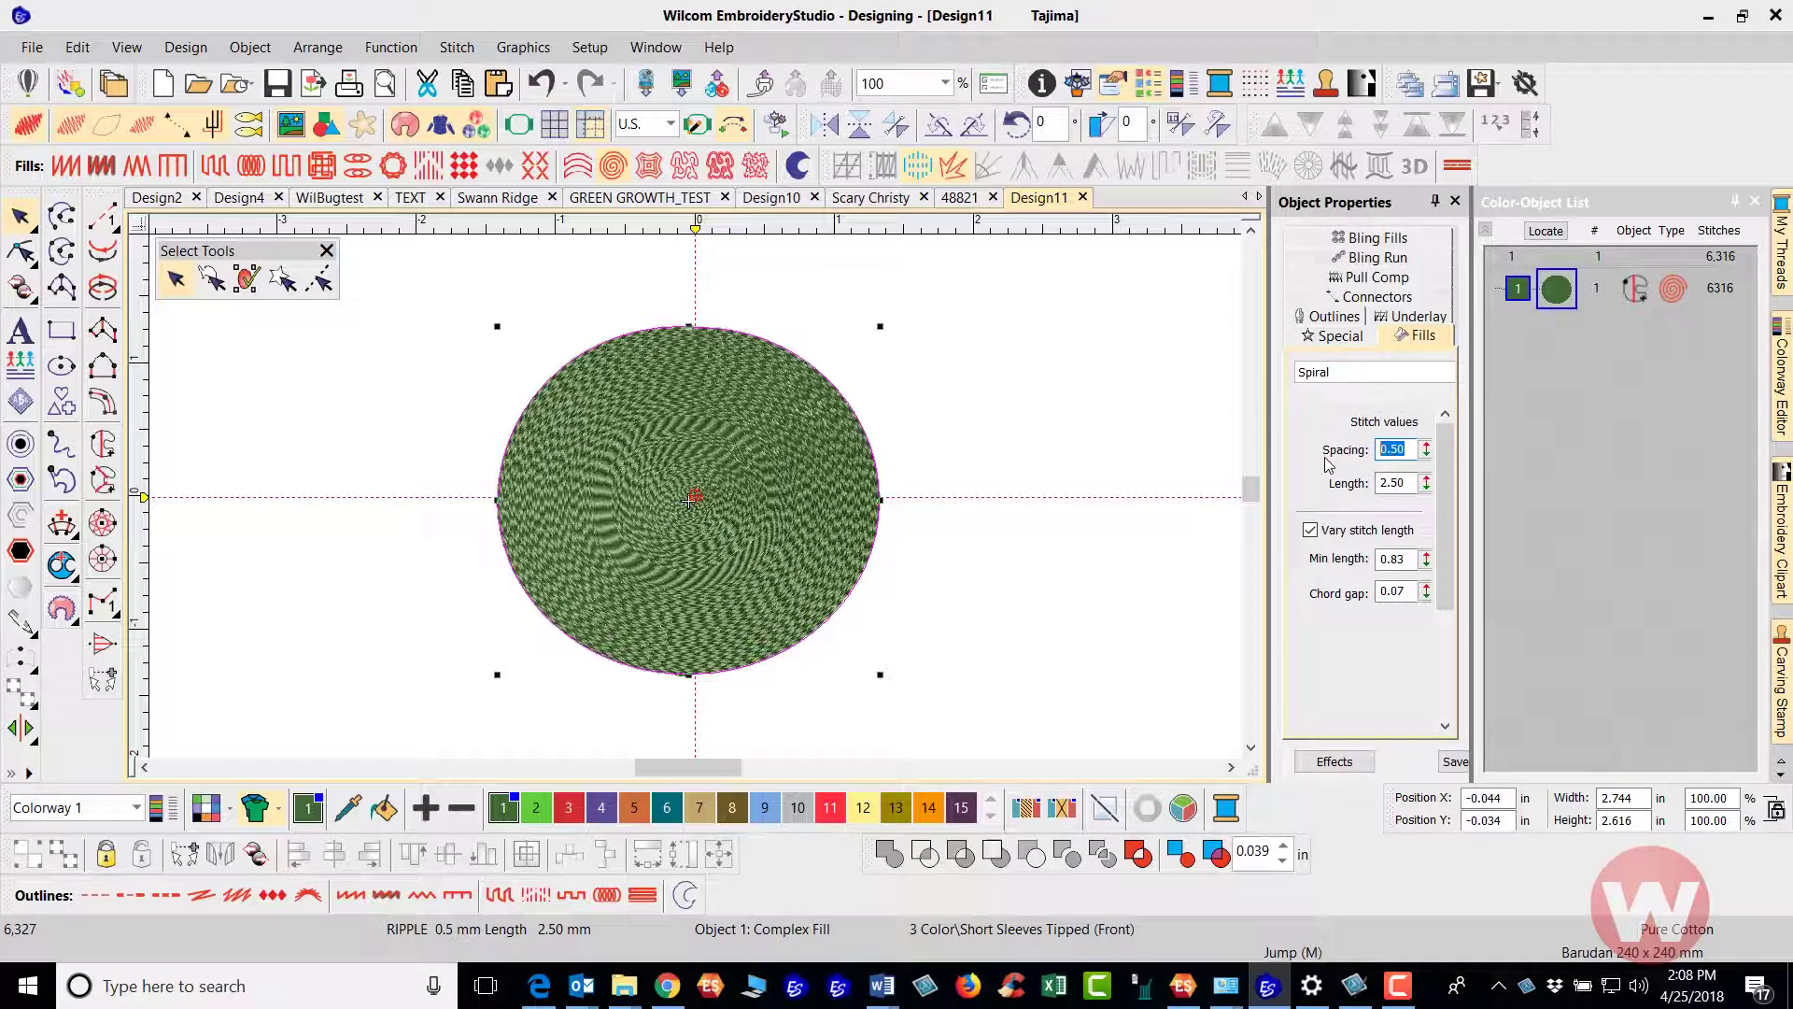
text(4.0)
key(Return)
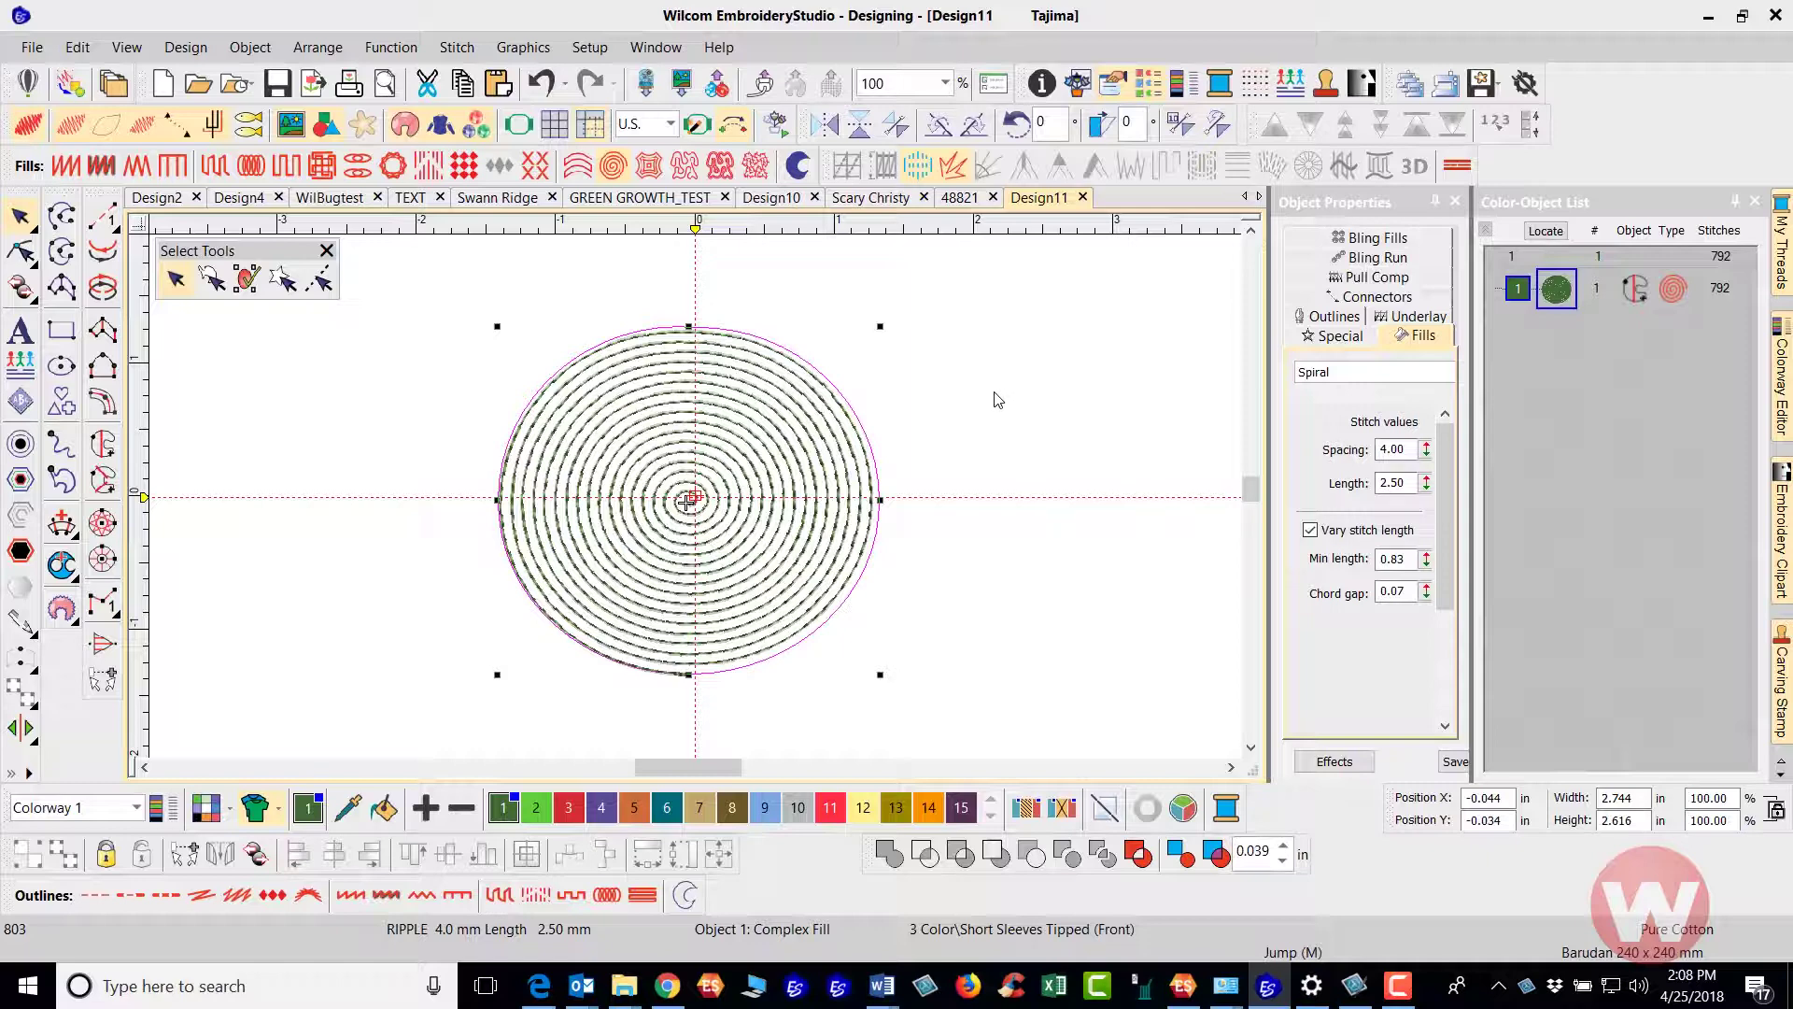
Step: Draw a second Spiral-filled circle with the Ellipse tool, right of the open spiral
click(956, 449)
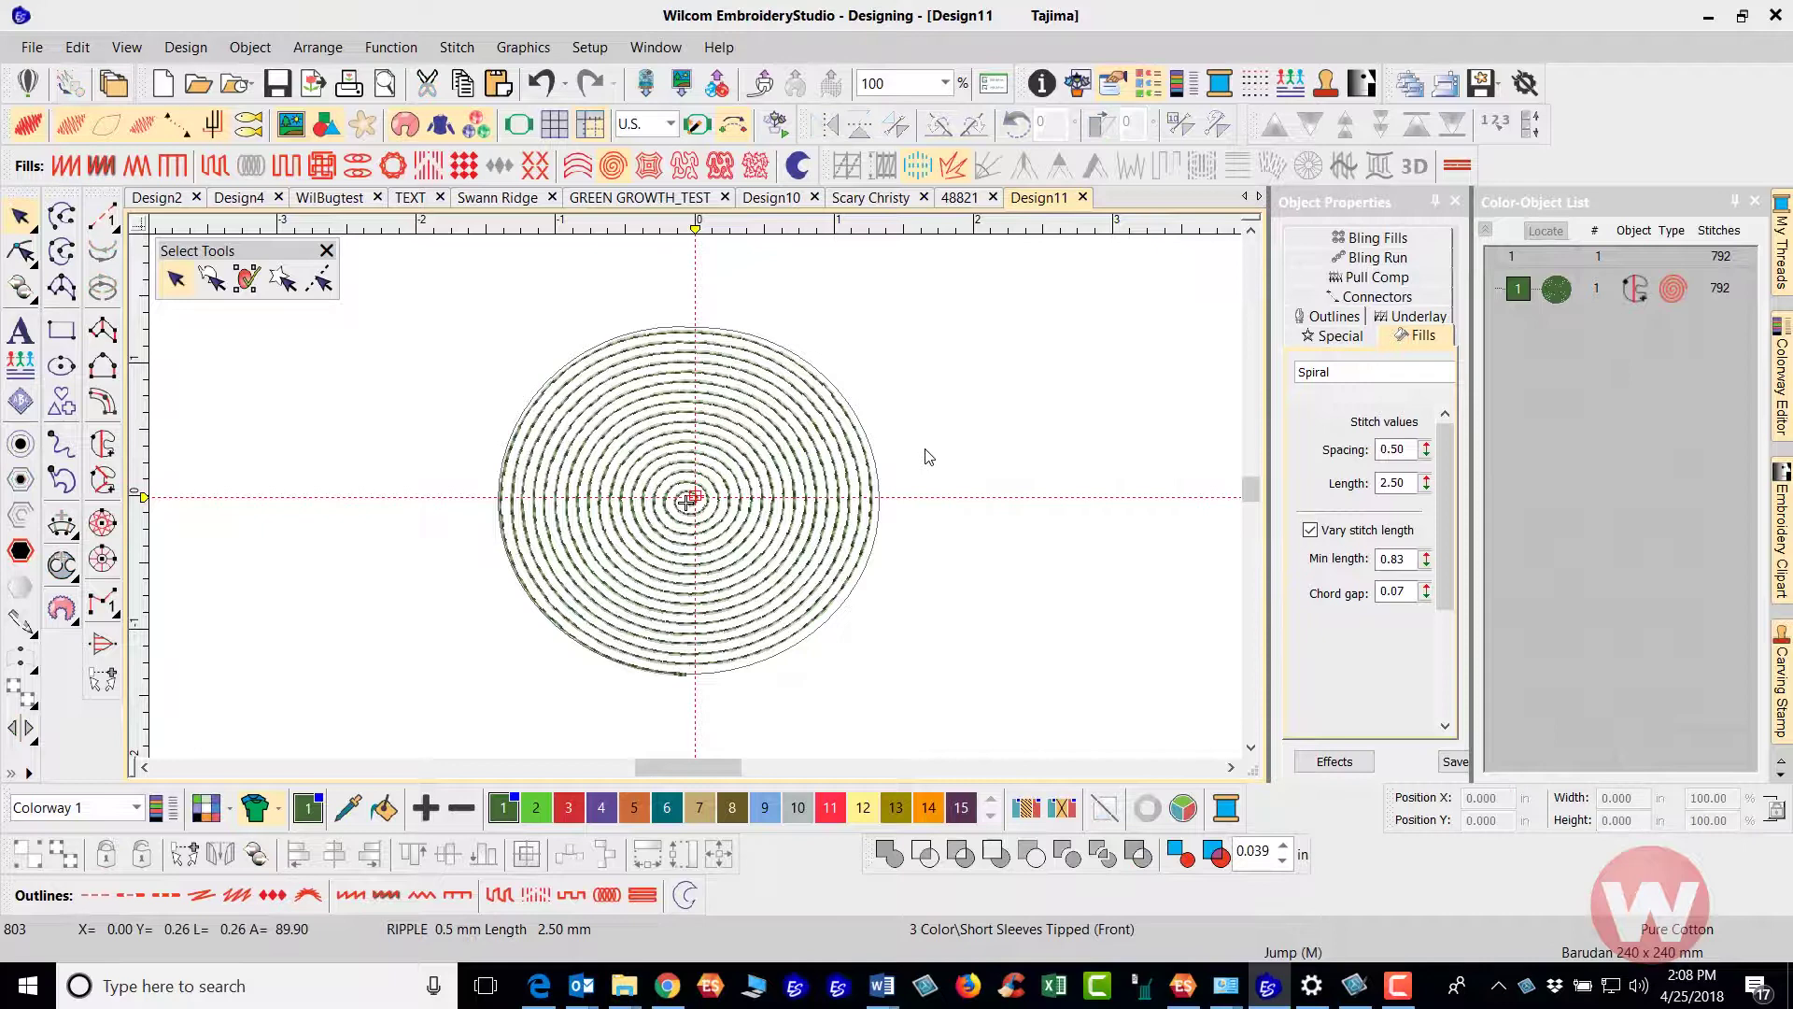
click(63, 367)
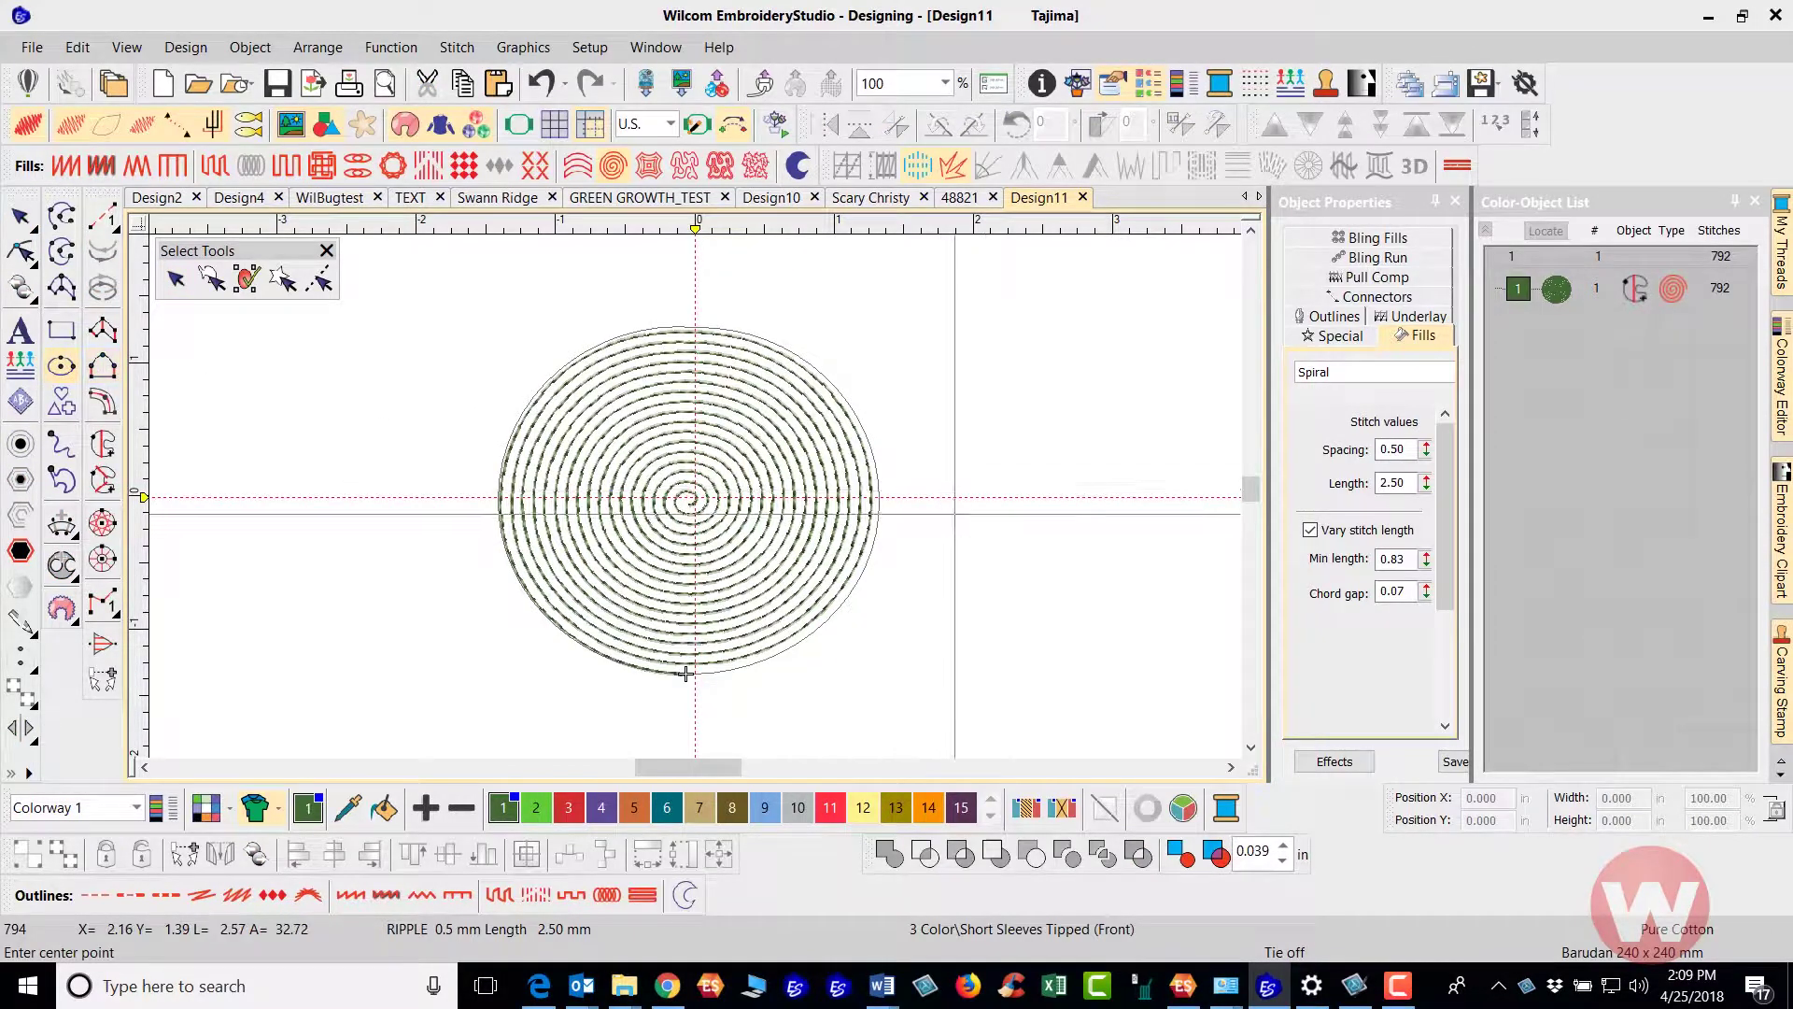
click(693, 496)
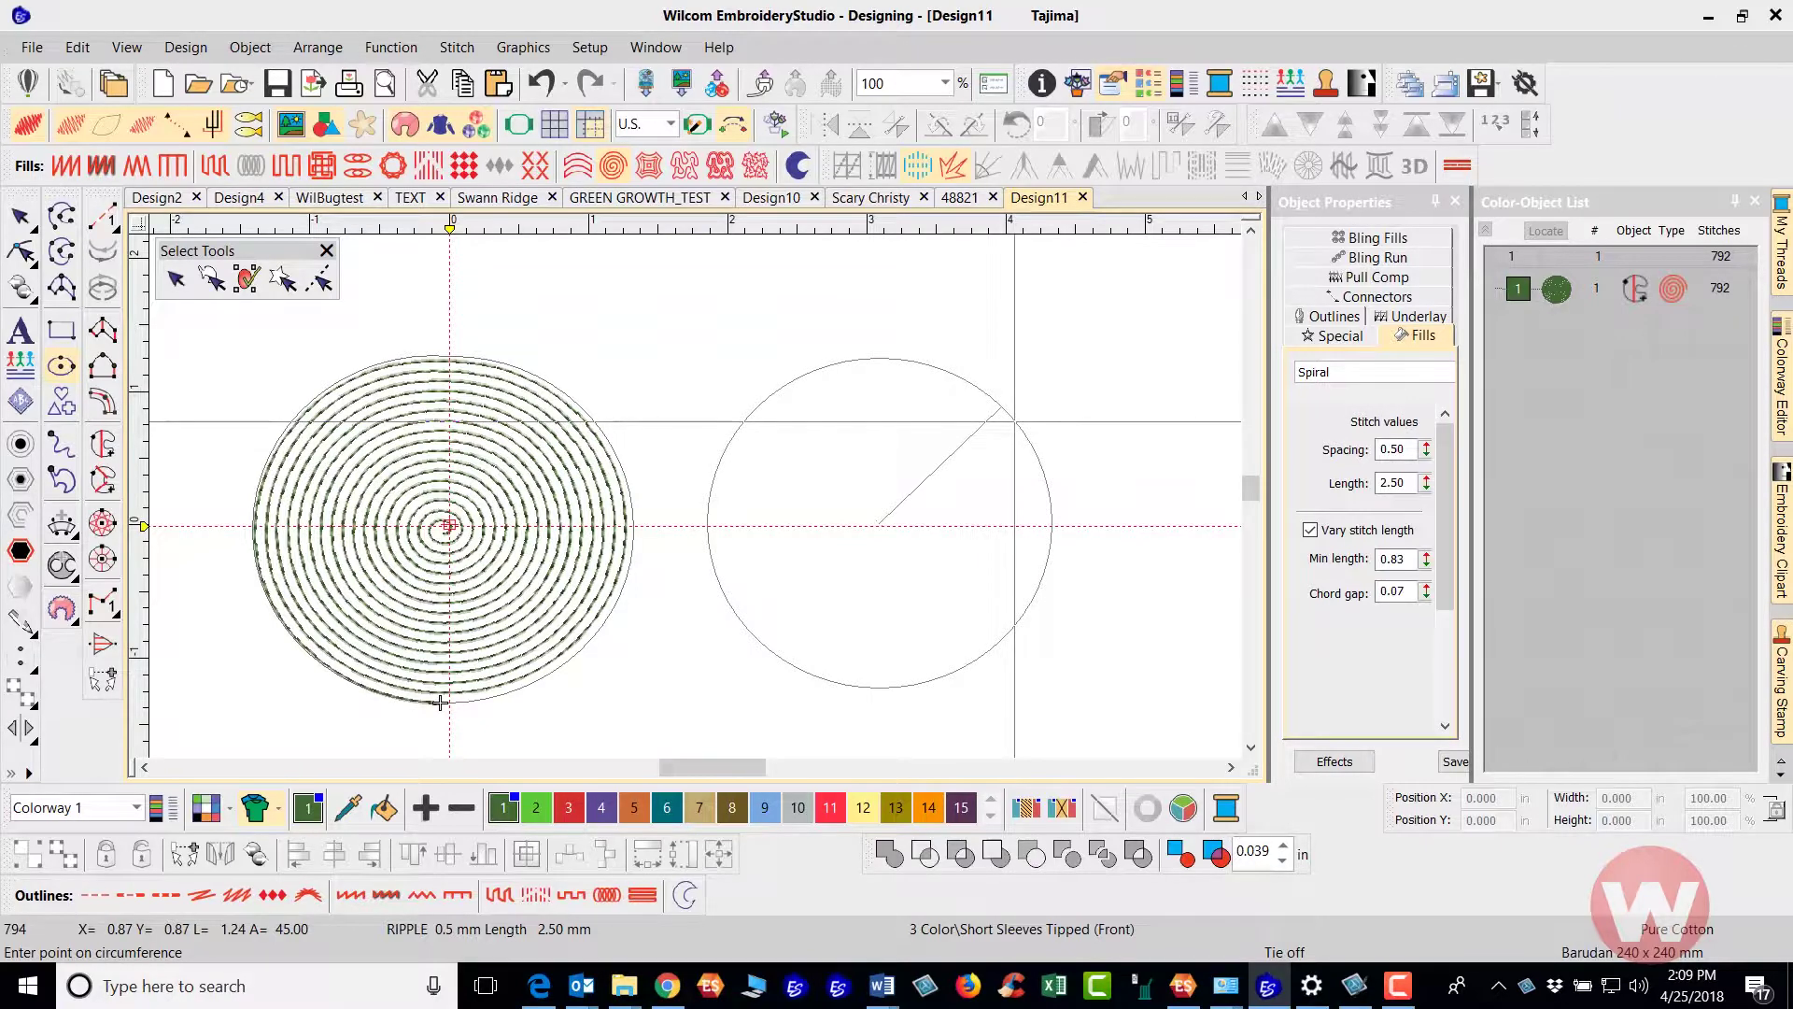
click(1003, 410)
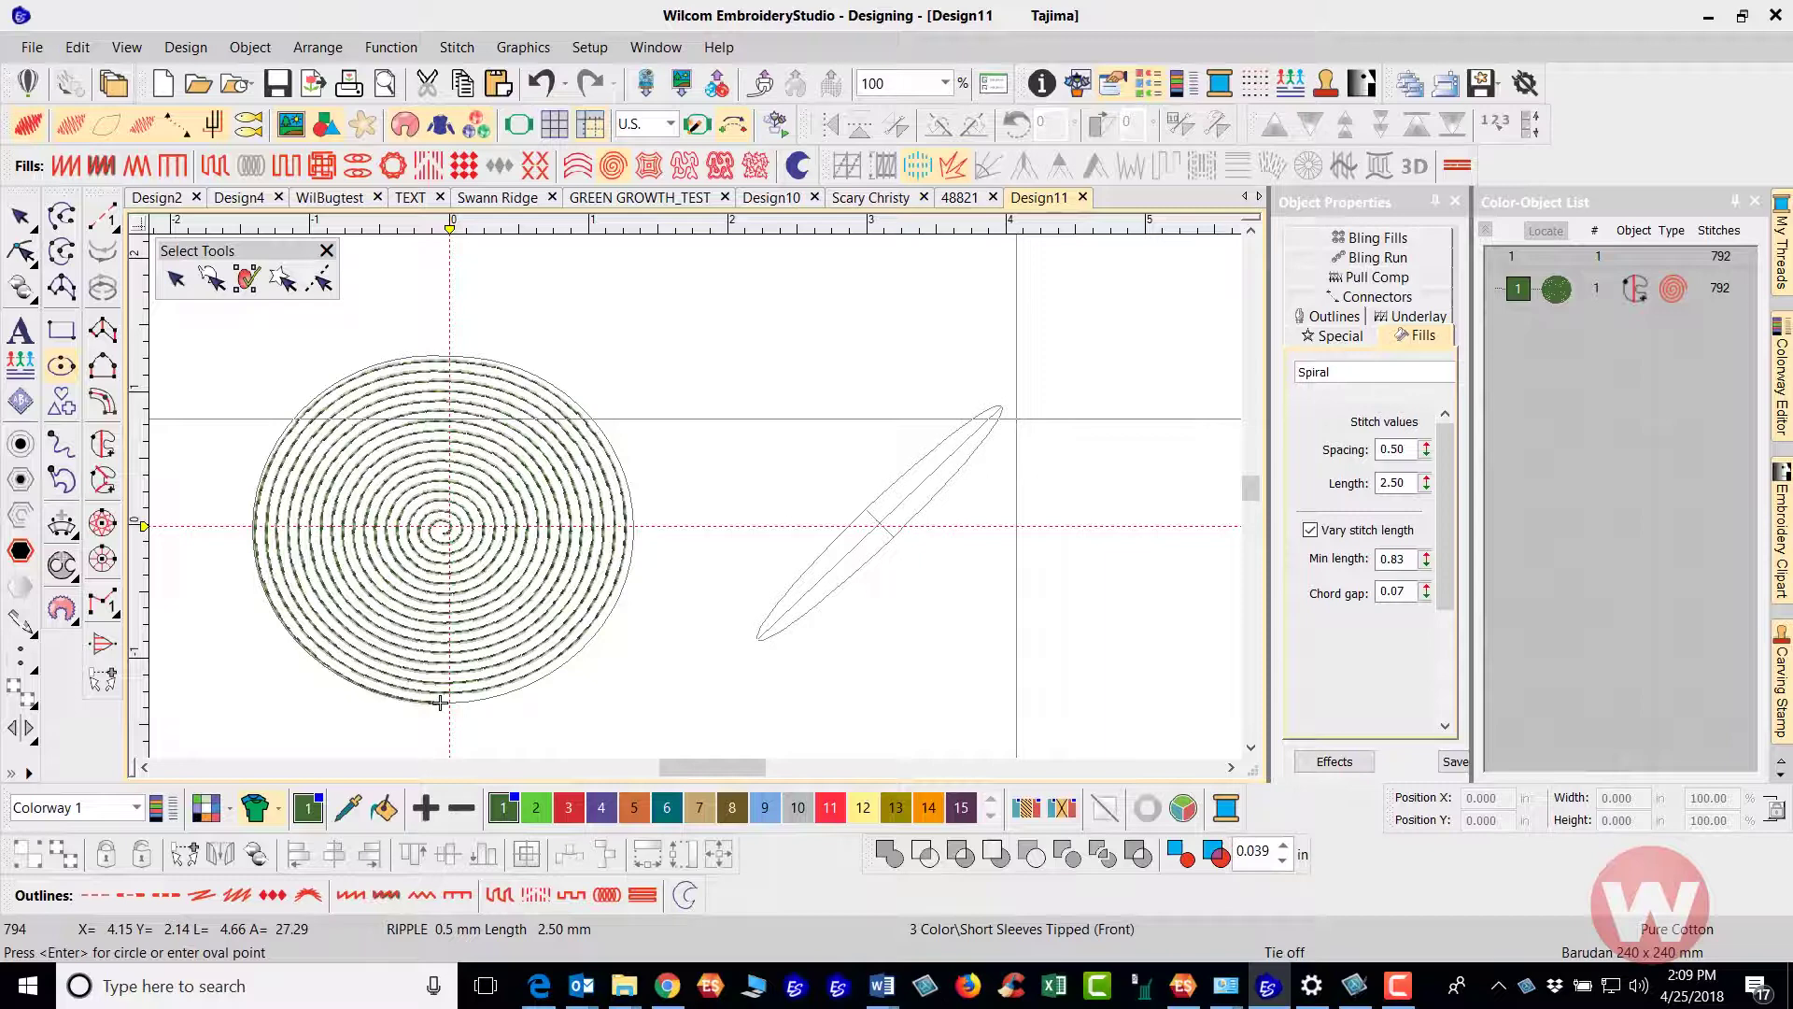
key(Return)
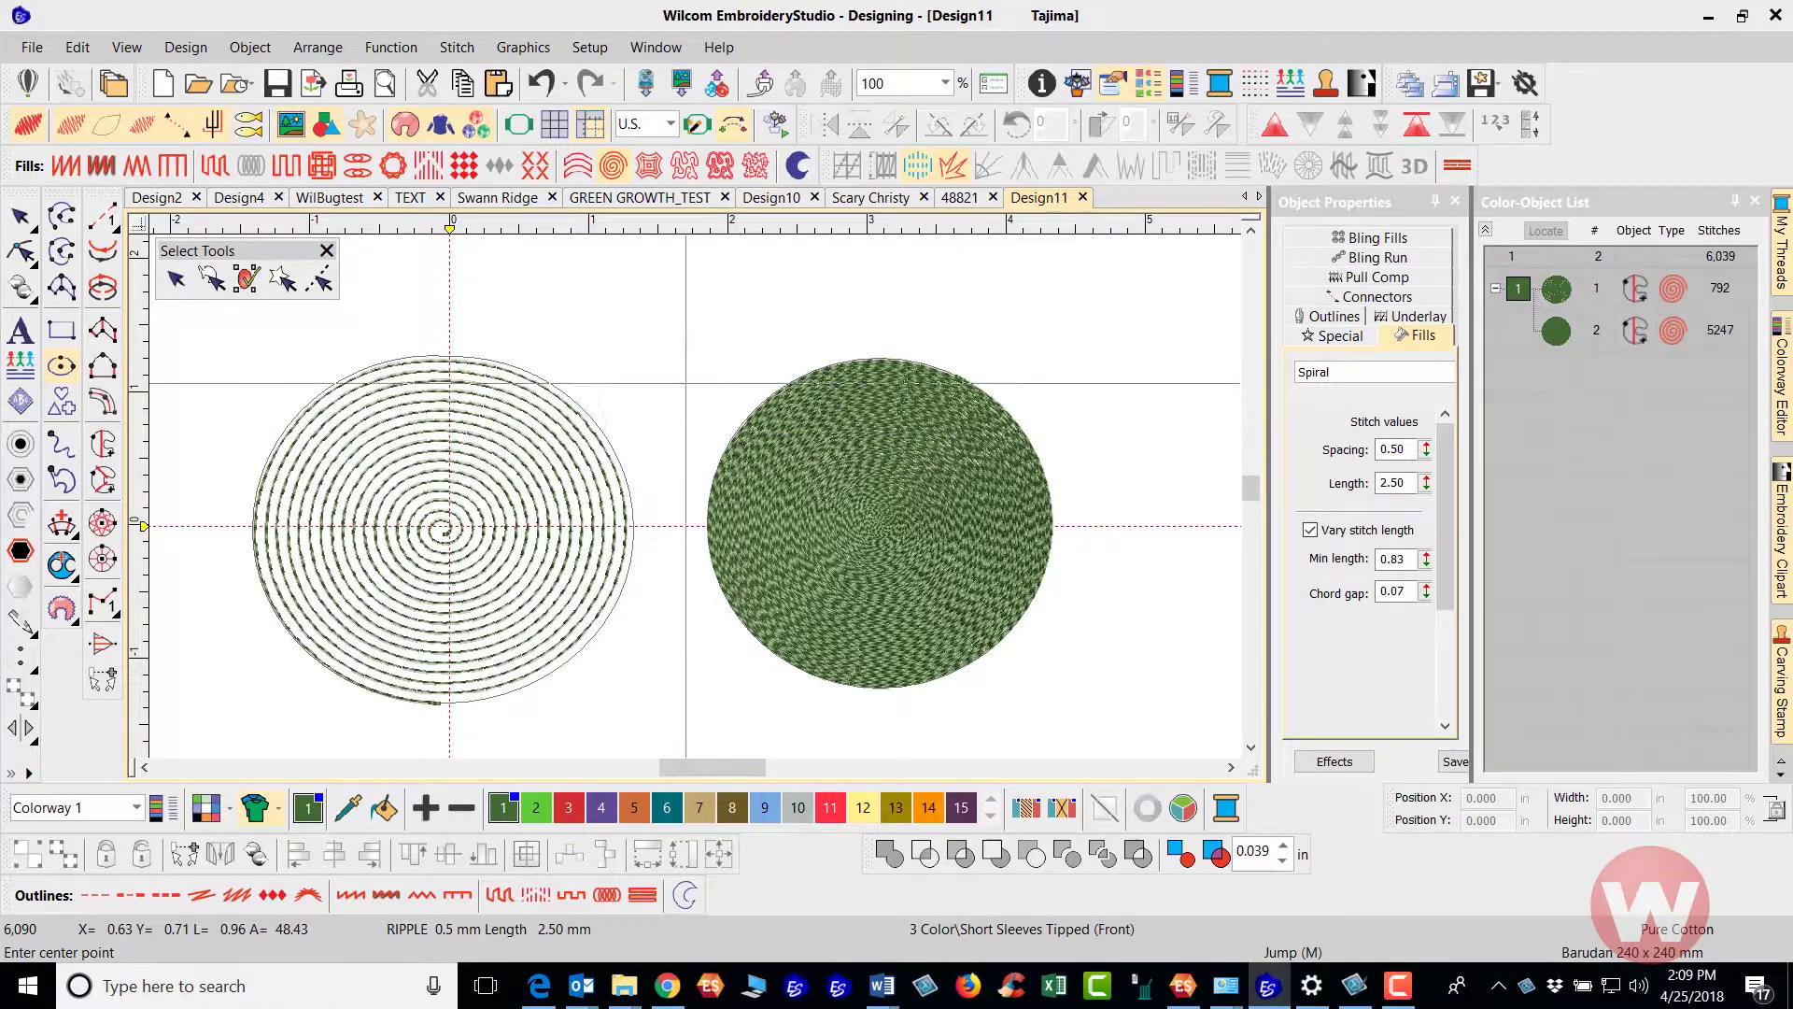
Step: Duplicate the open spiral circle and move the copy to second in stitch order
click(25, 214)
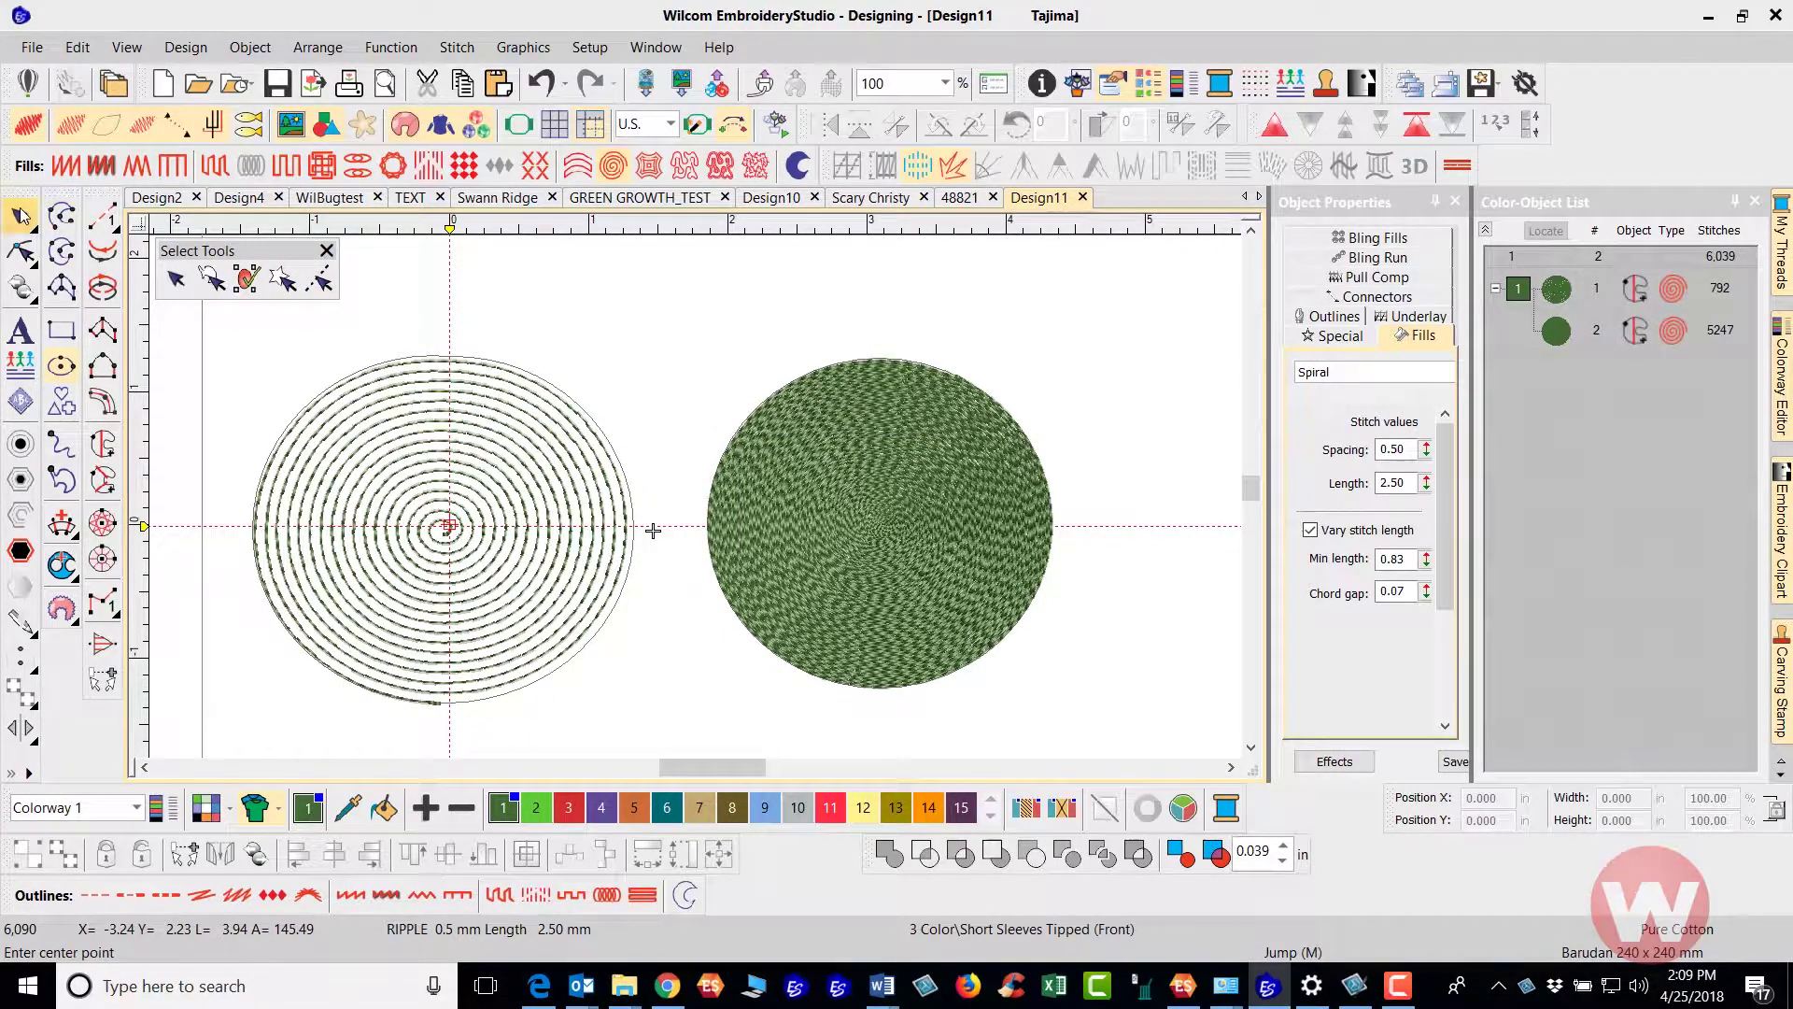
click(561, 411)
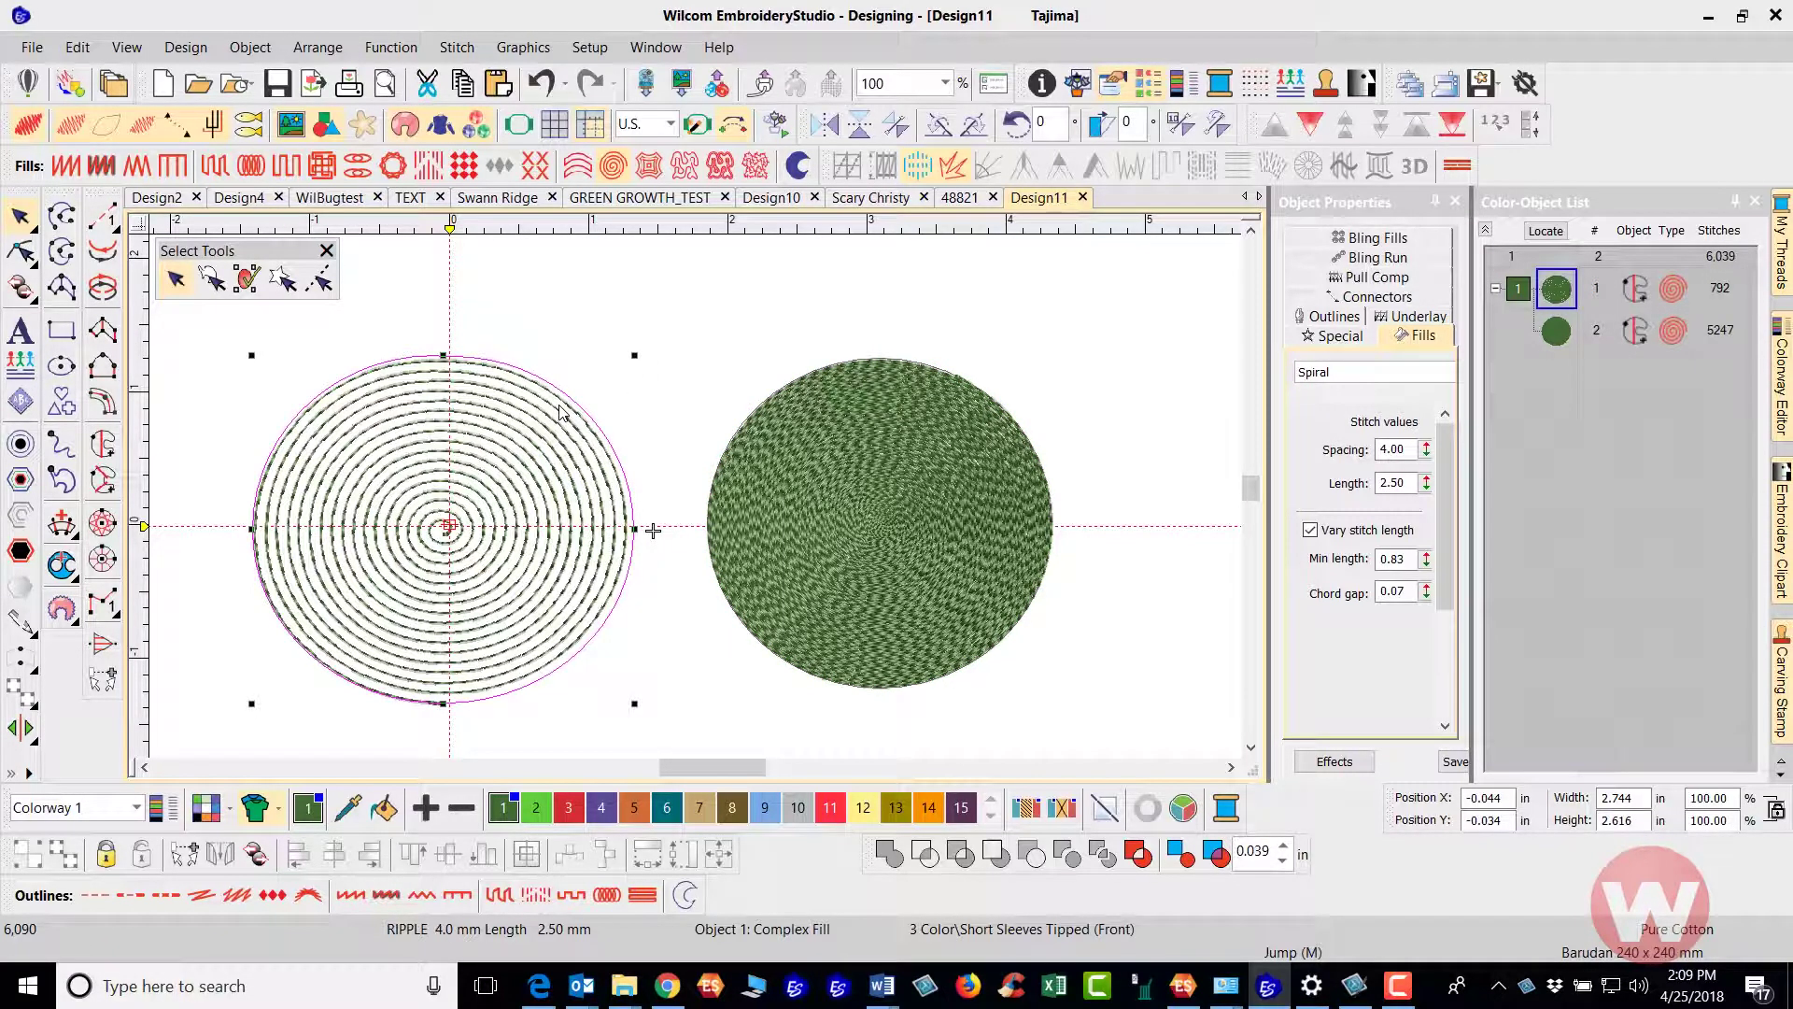
key(ctrl+d)
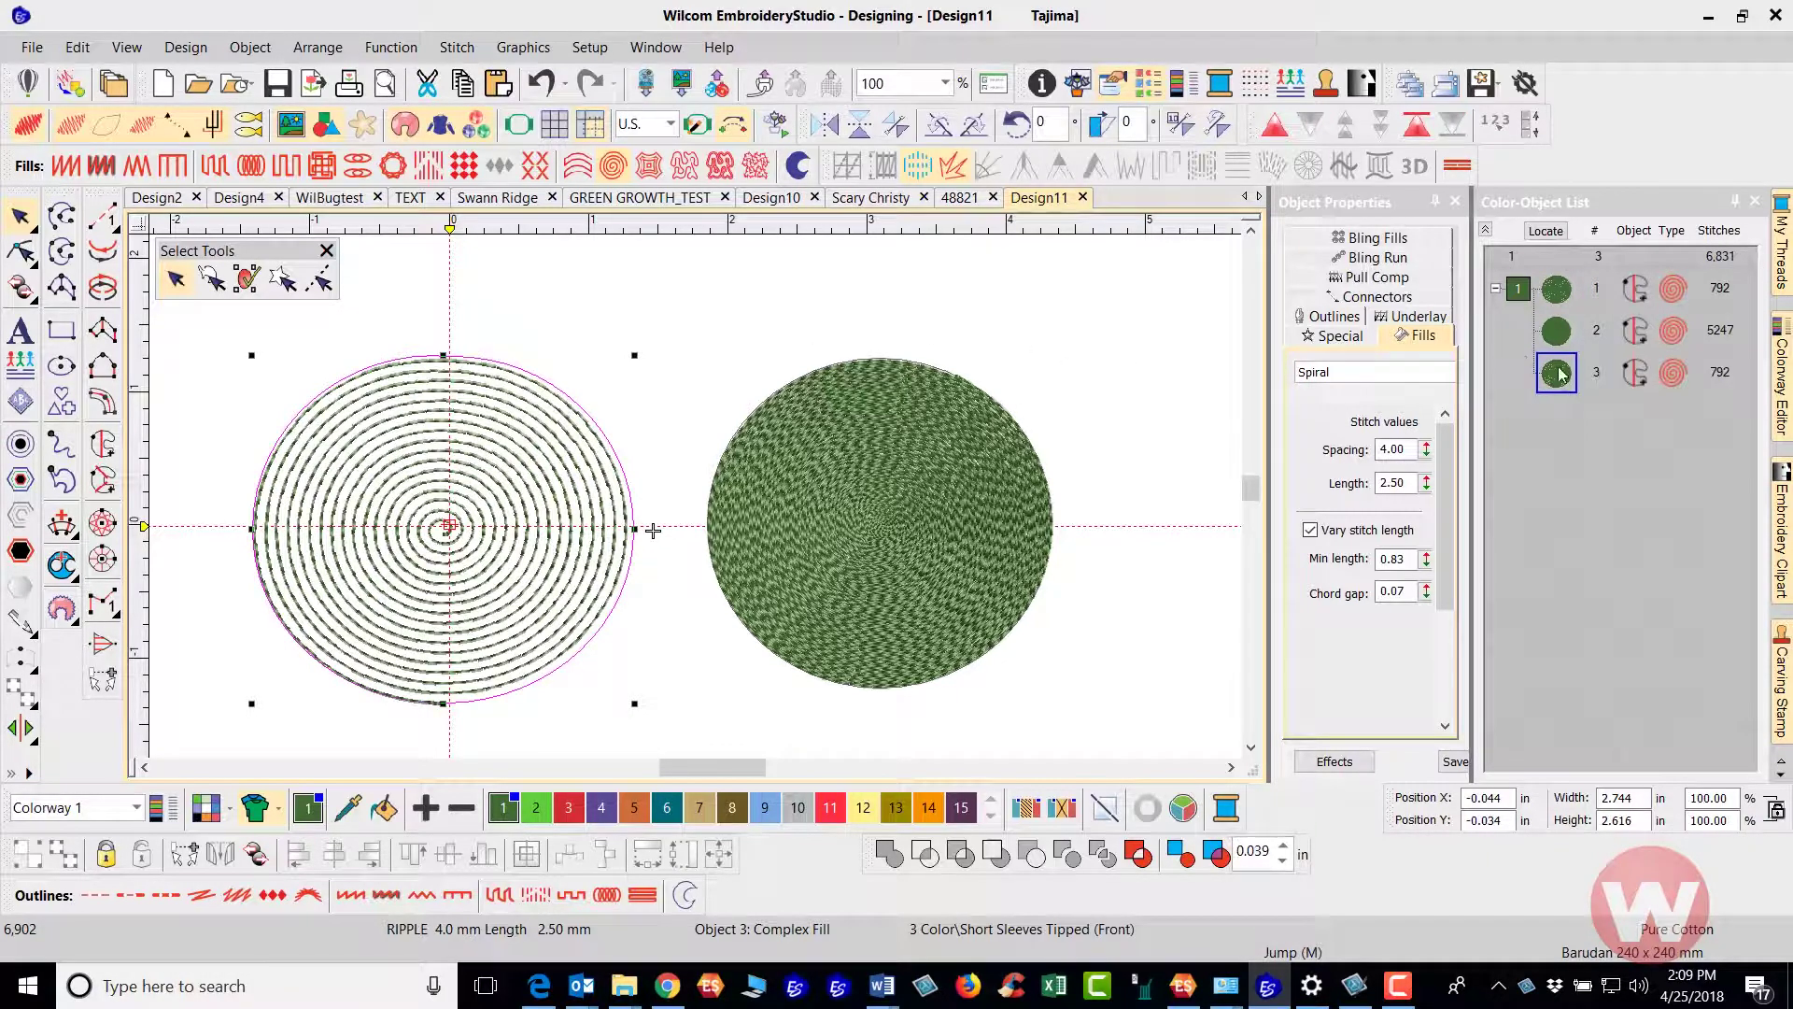
click(1572, 330)
drag(1572, 330, 1573, 331)
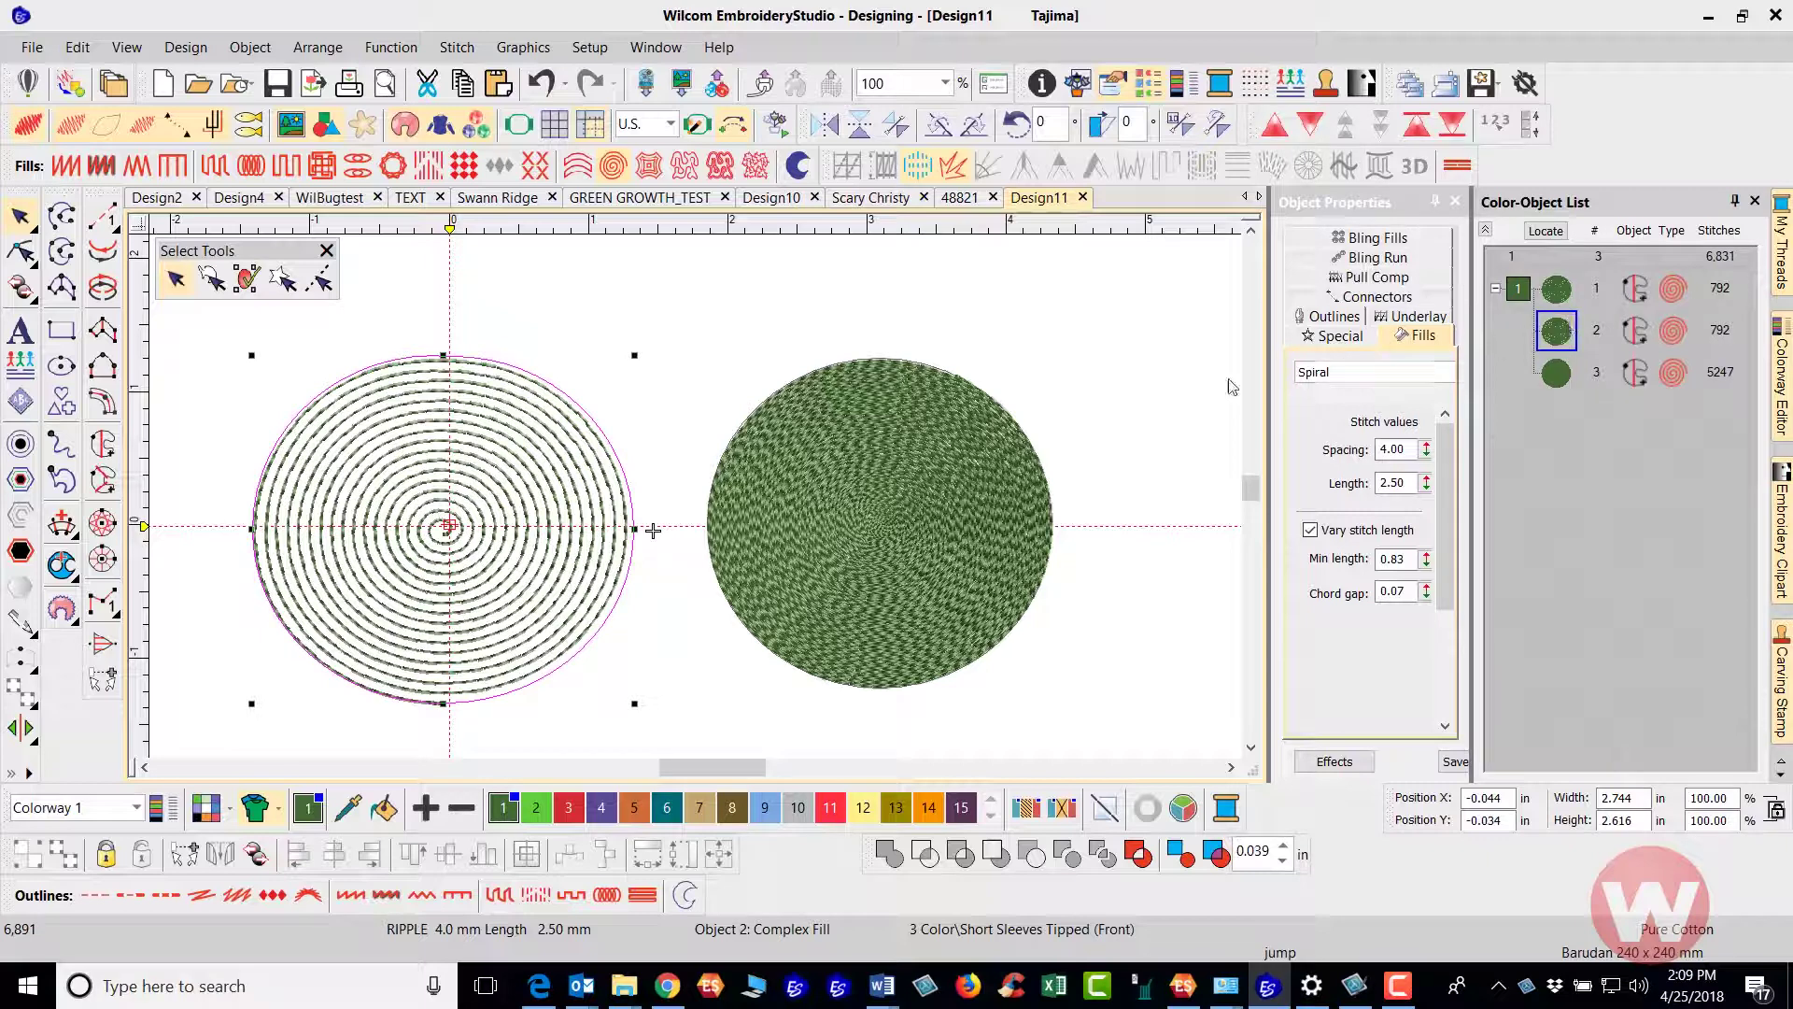
Step: Make the duplicate red (swatch 3) and set its spacing to 2.00
click(567, 809)
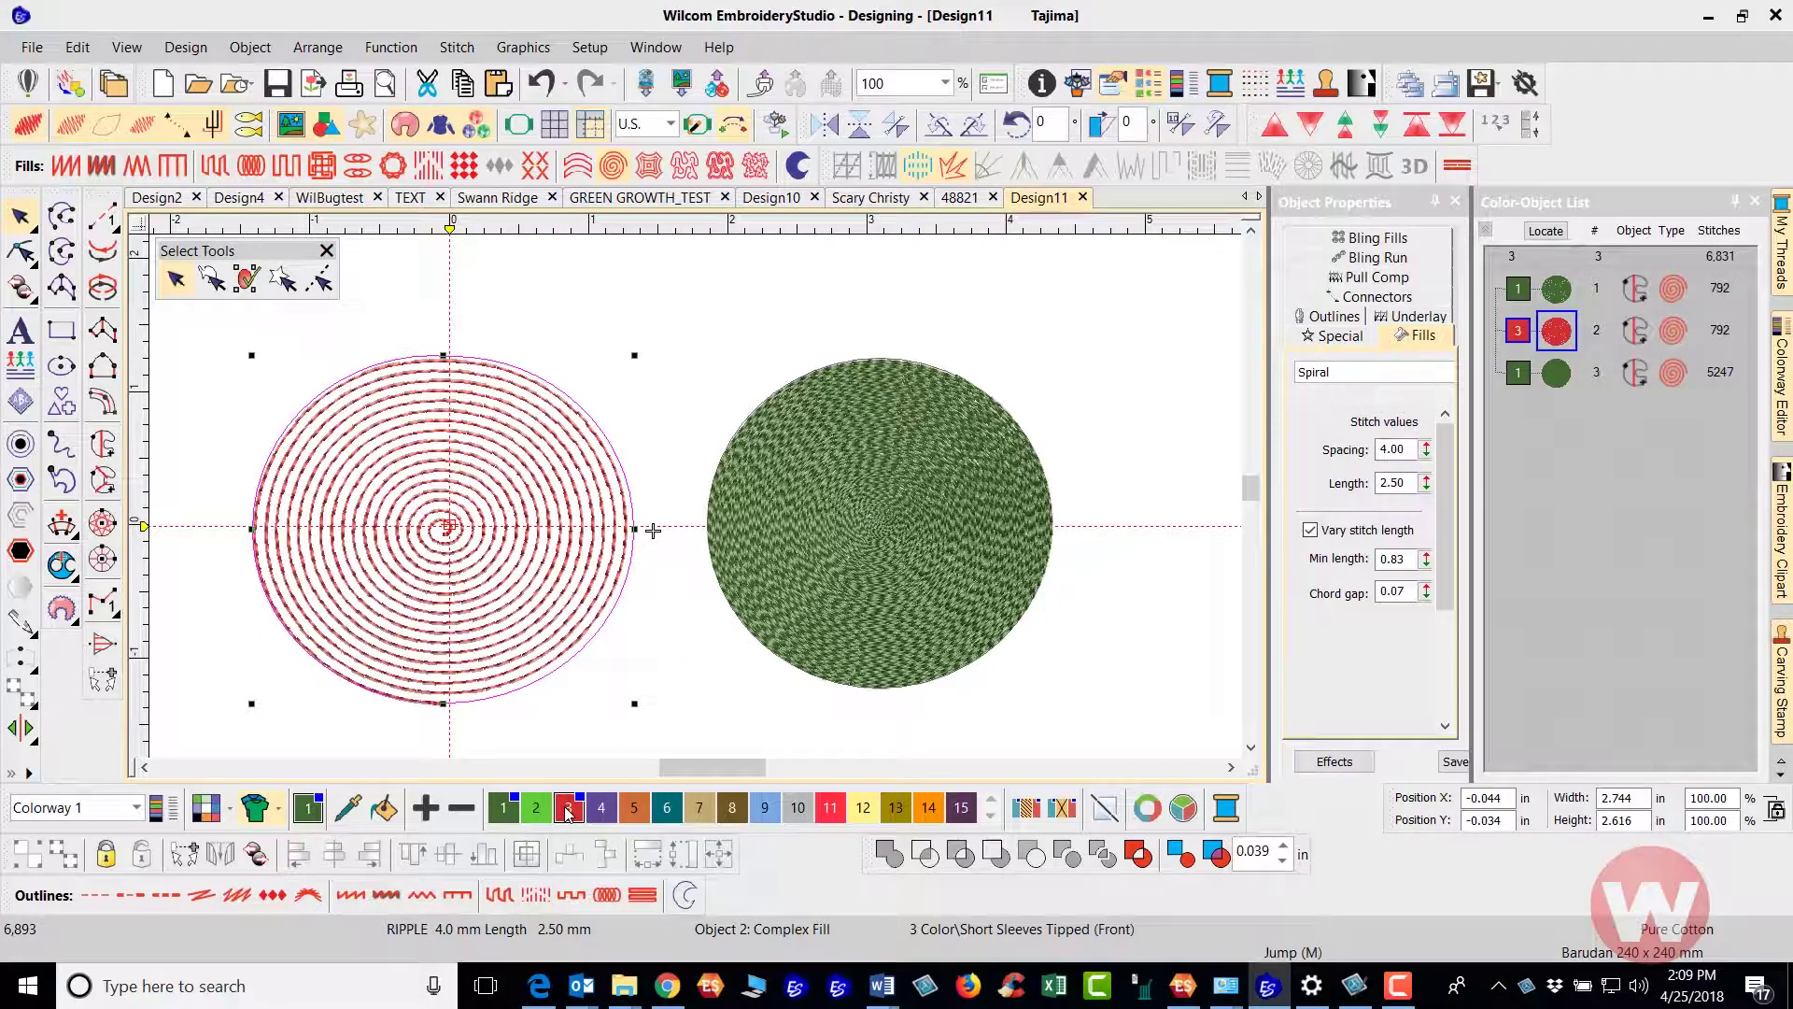
double_click(1406, 450)
text(2.00)
key(Return)
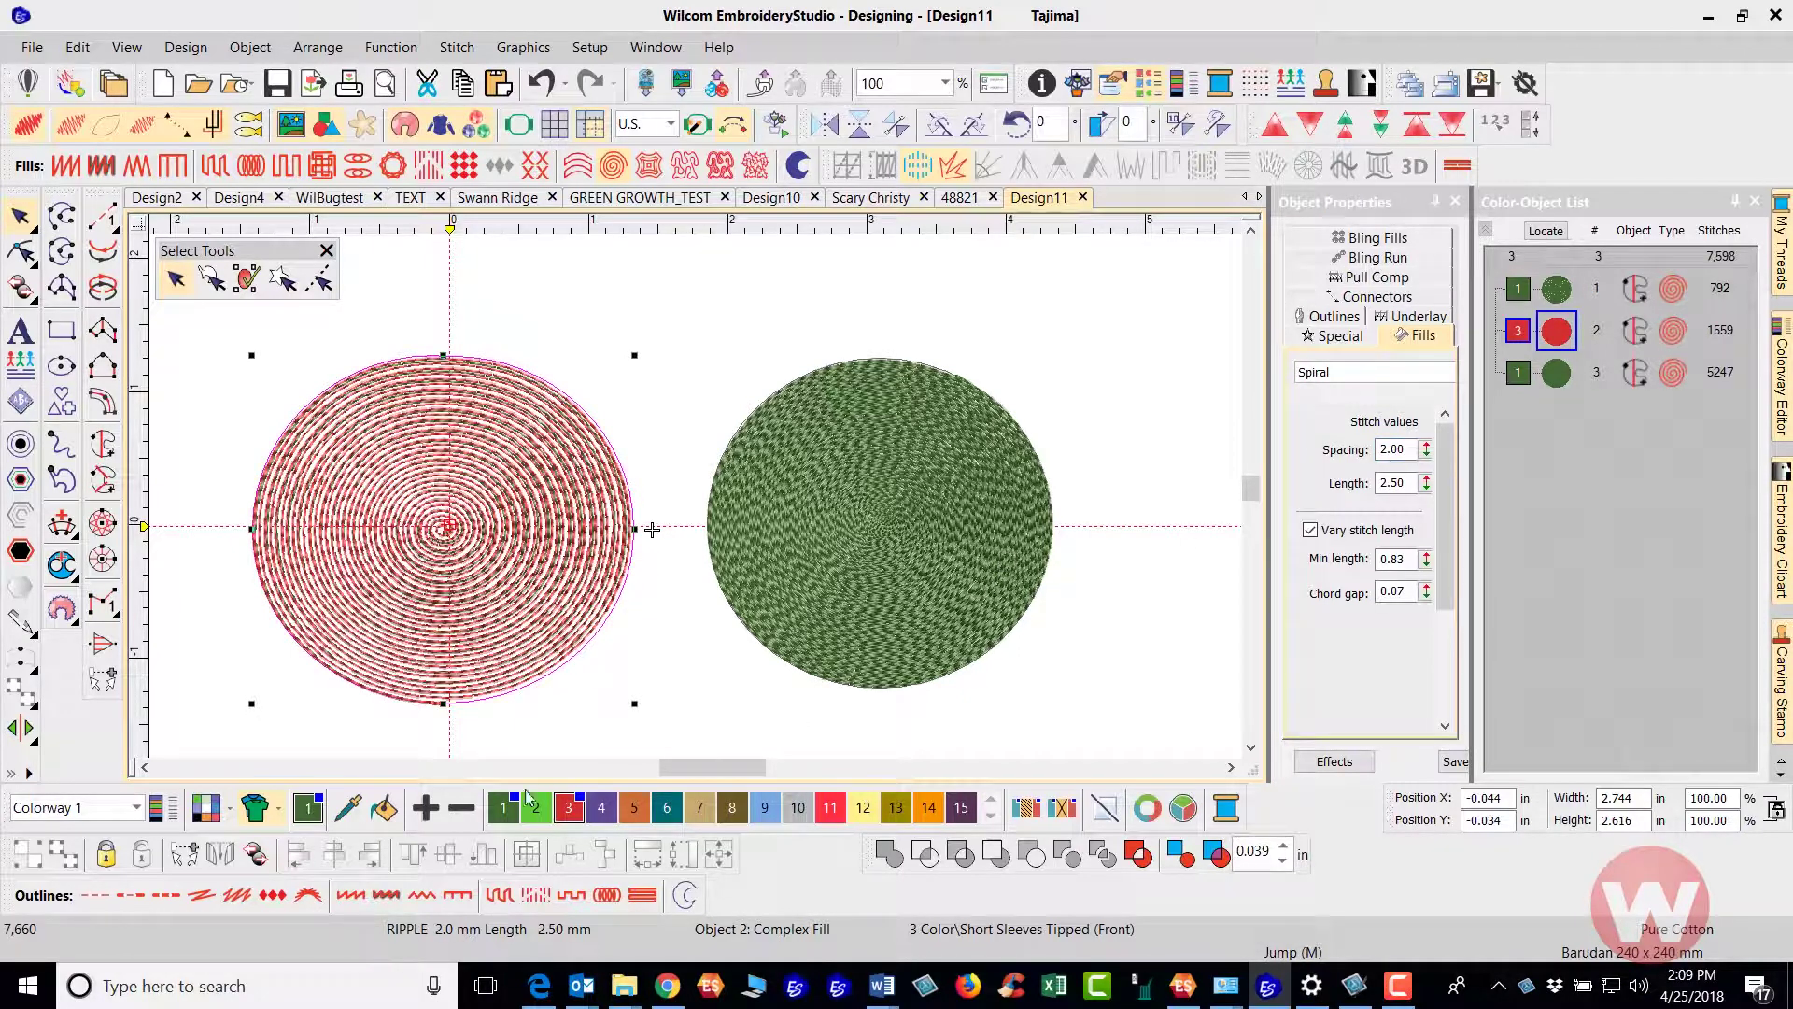
Step: Lower the red spiral's spacing from 2.00 to 1.82, raising it to 1,740 stitches
scroll(700, 523, up, 2)
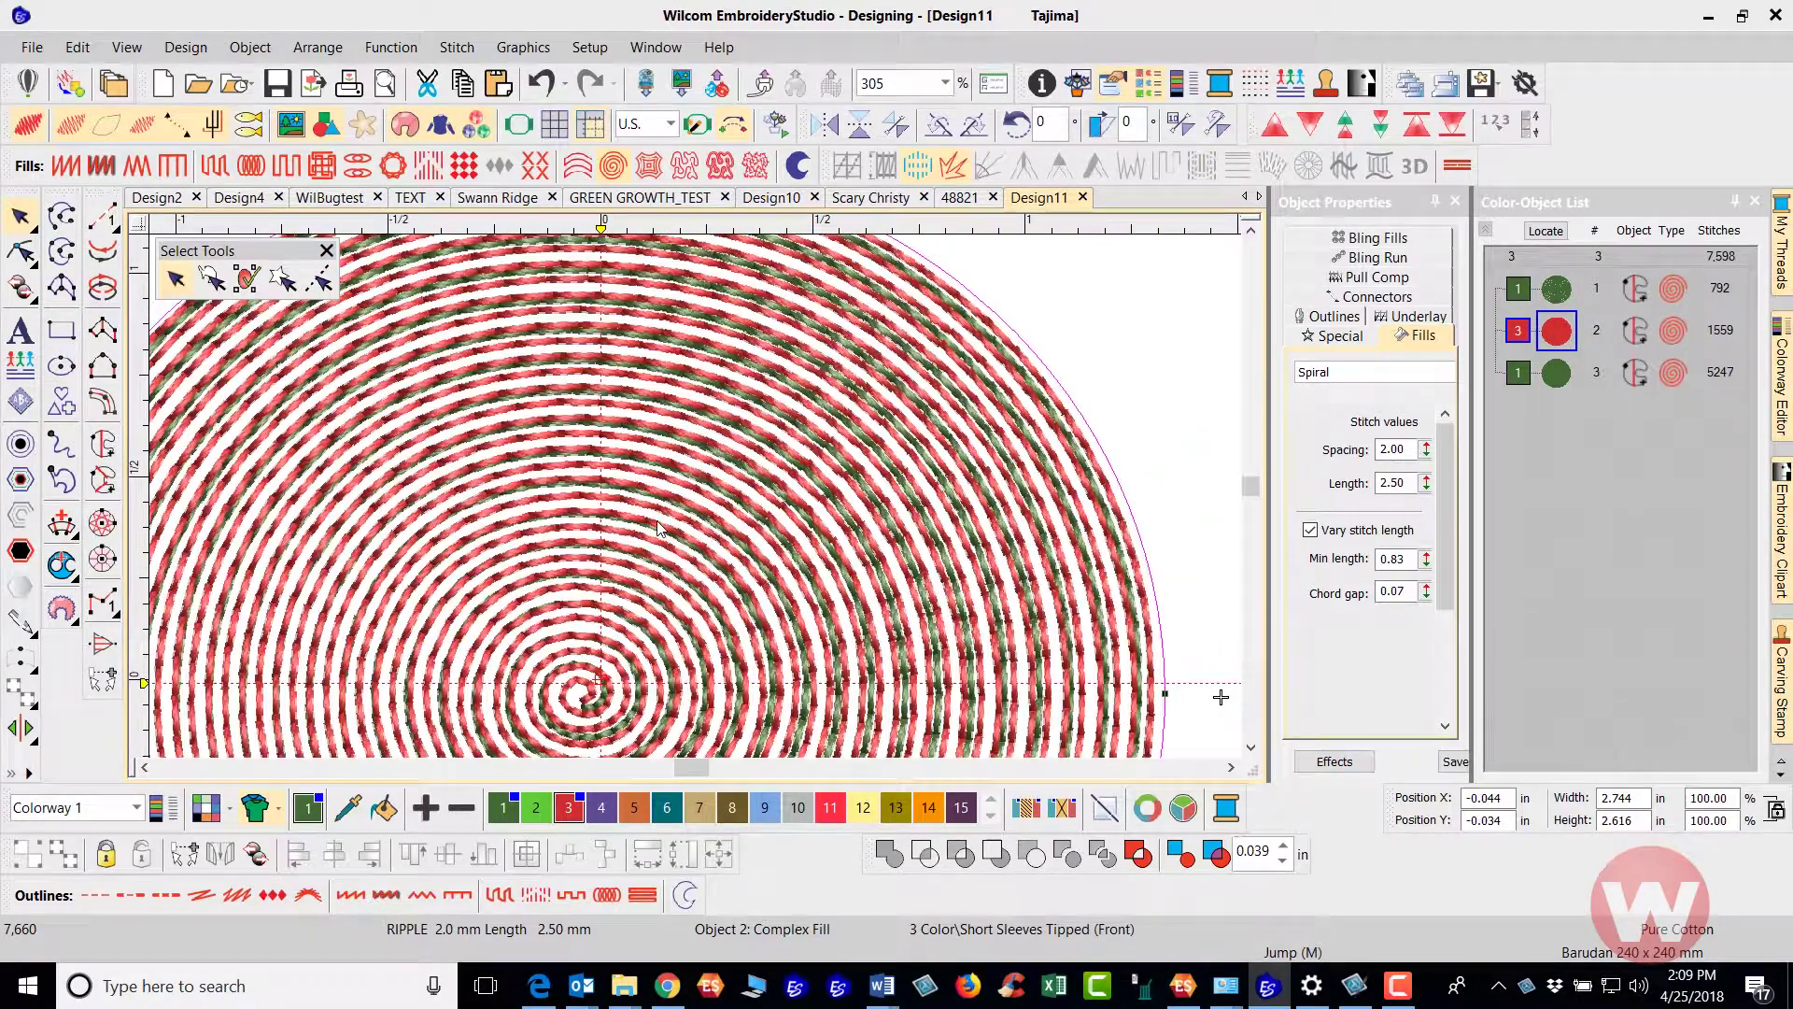
scroll(658, 503, down, 1)
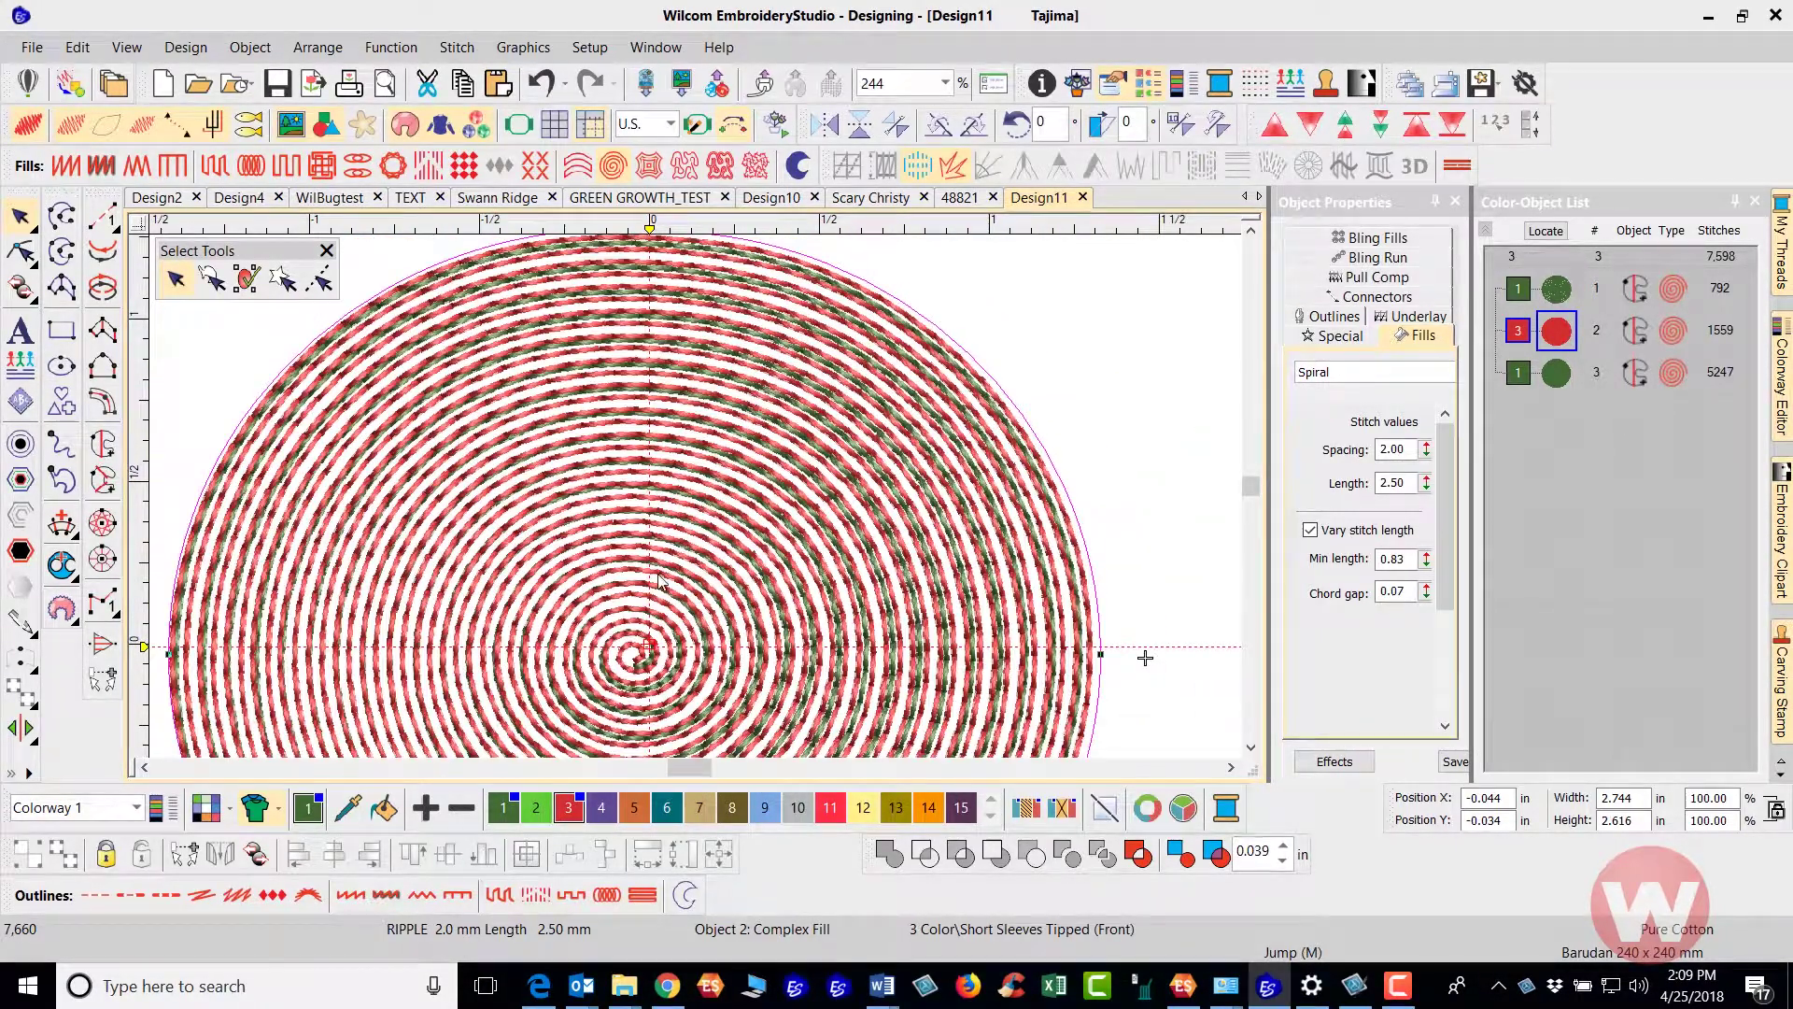
scroll(658, 578, down, 1)
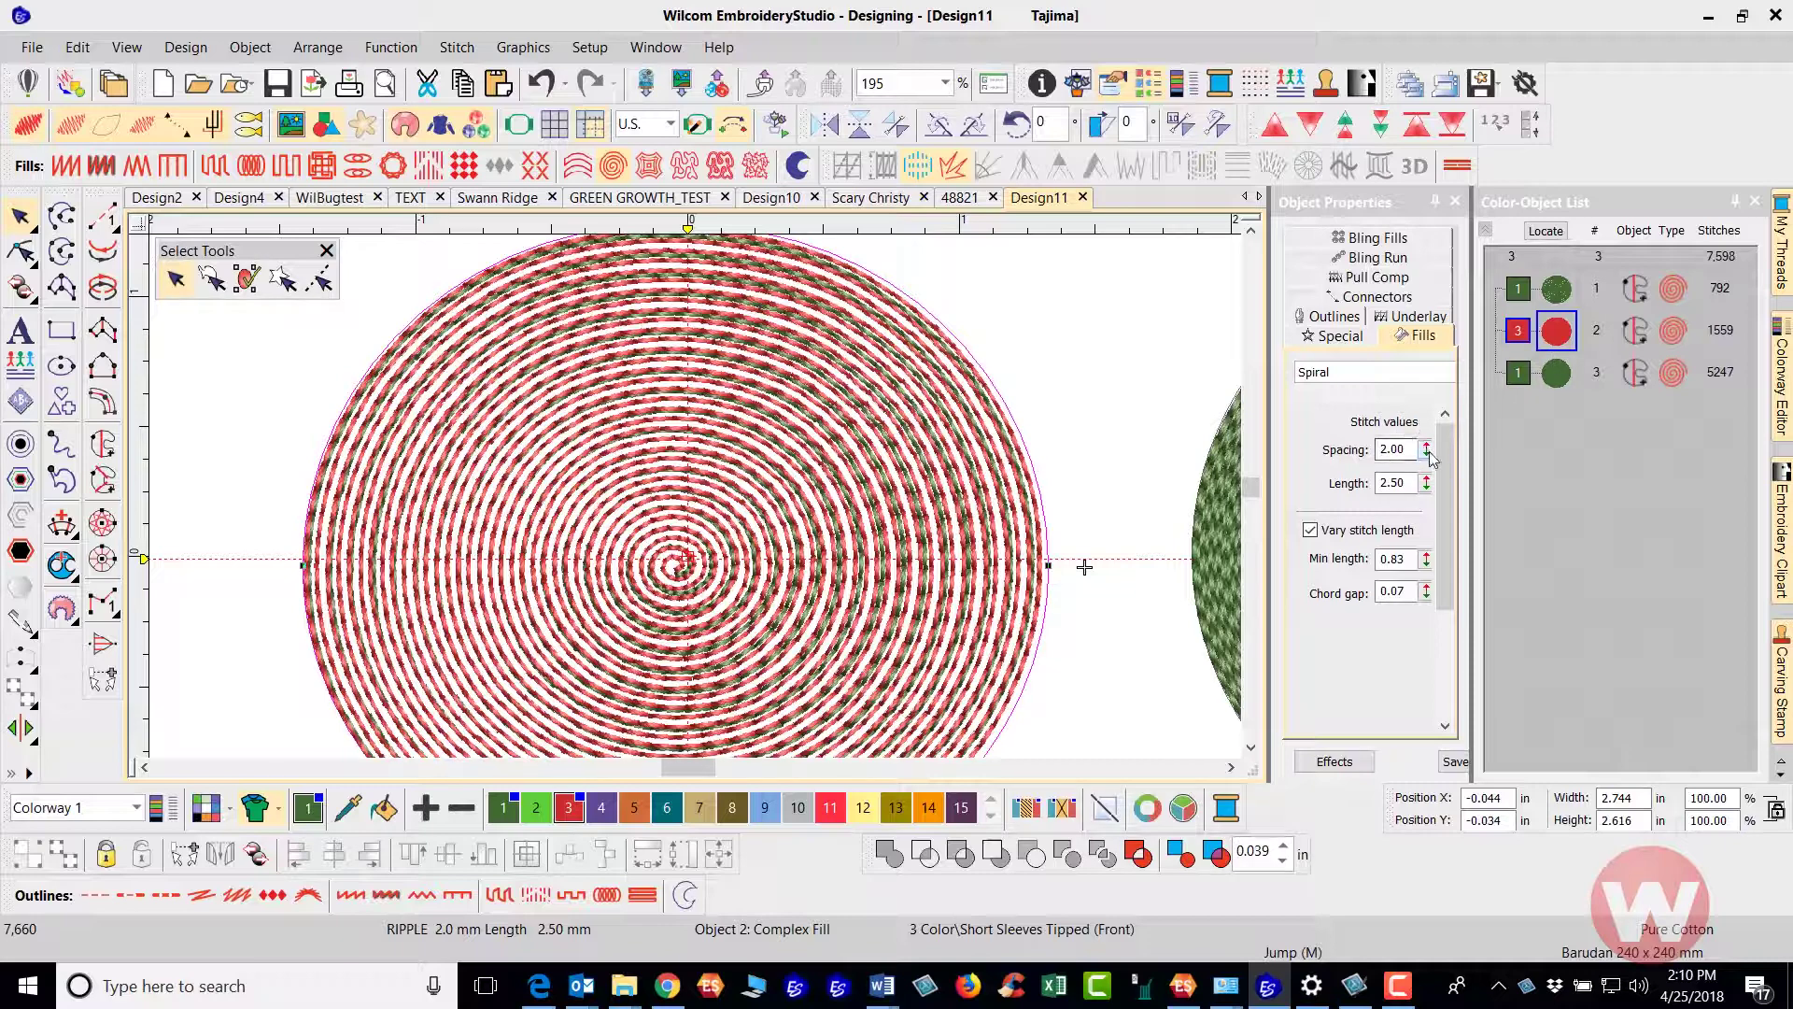
drag(1429, 455, 1324, 499)
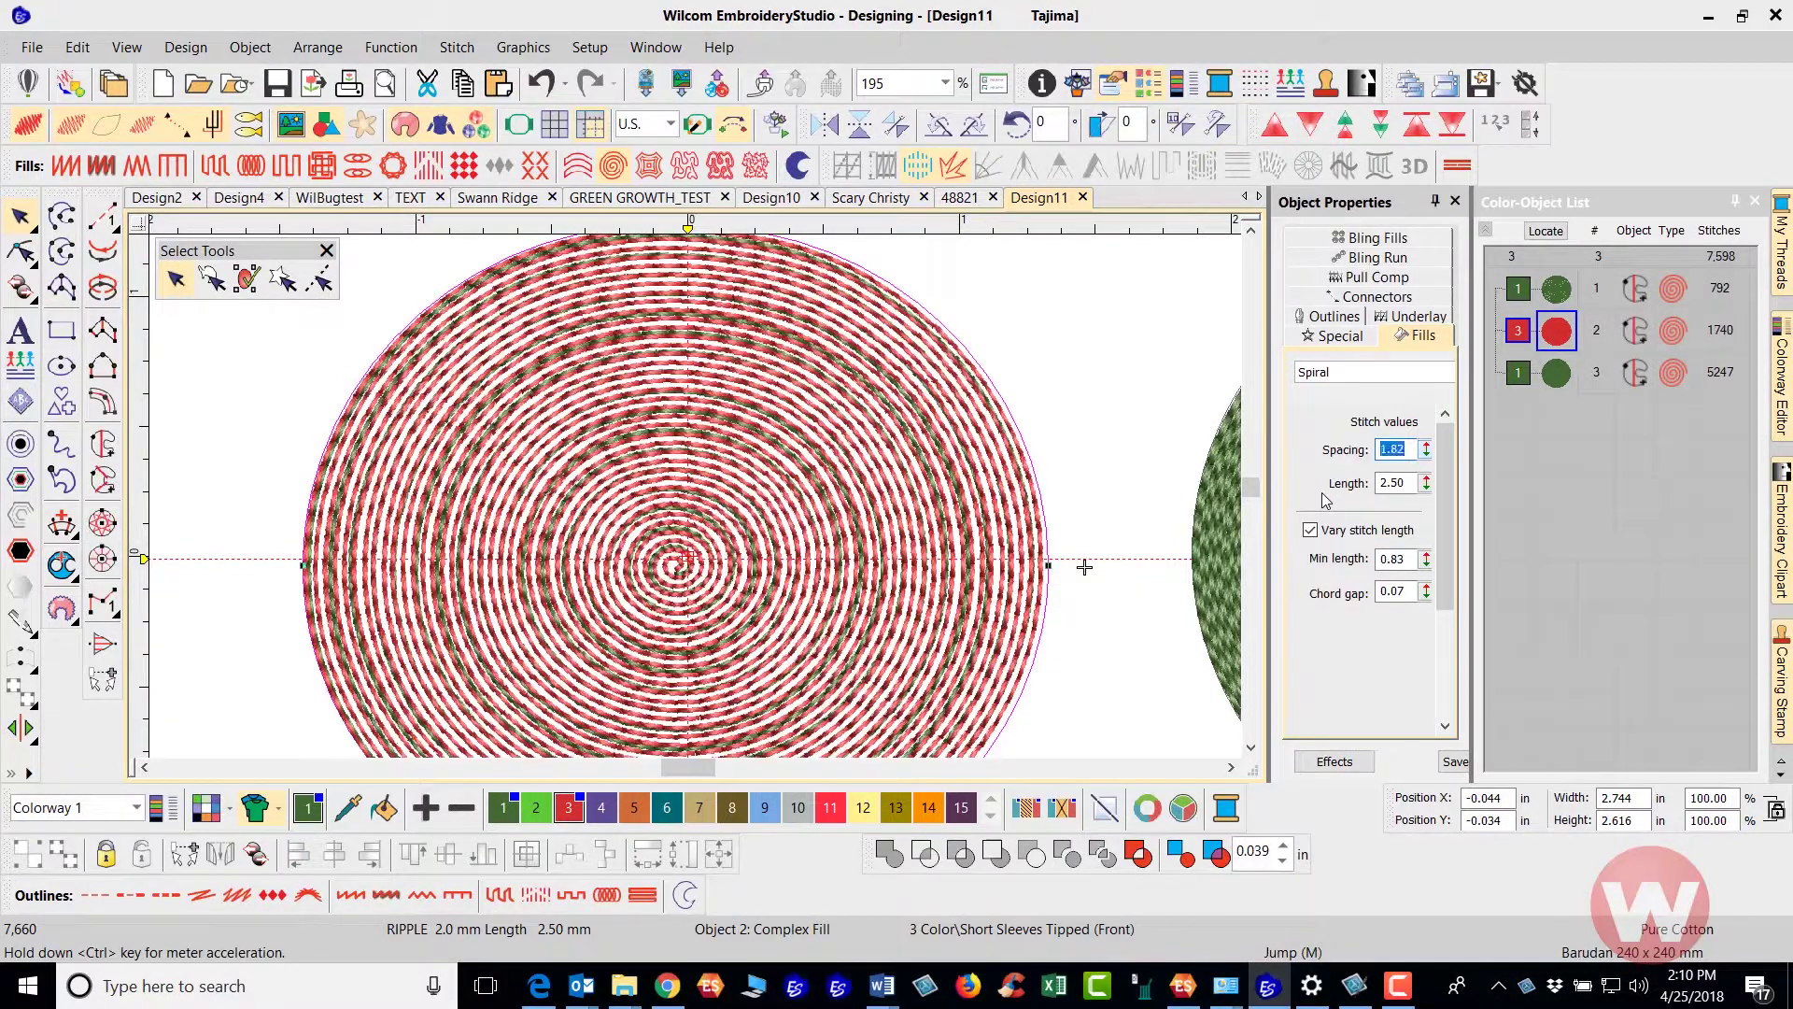
key(z)
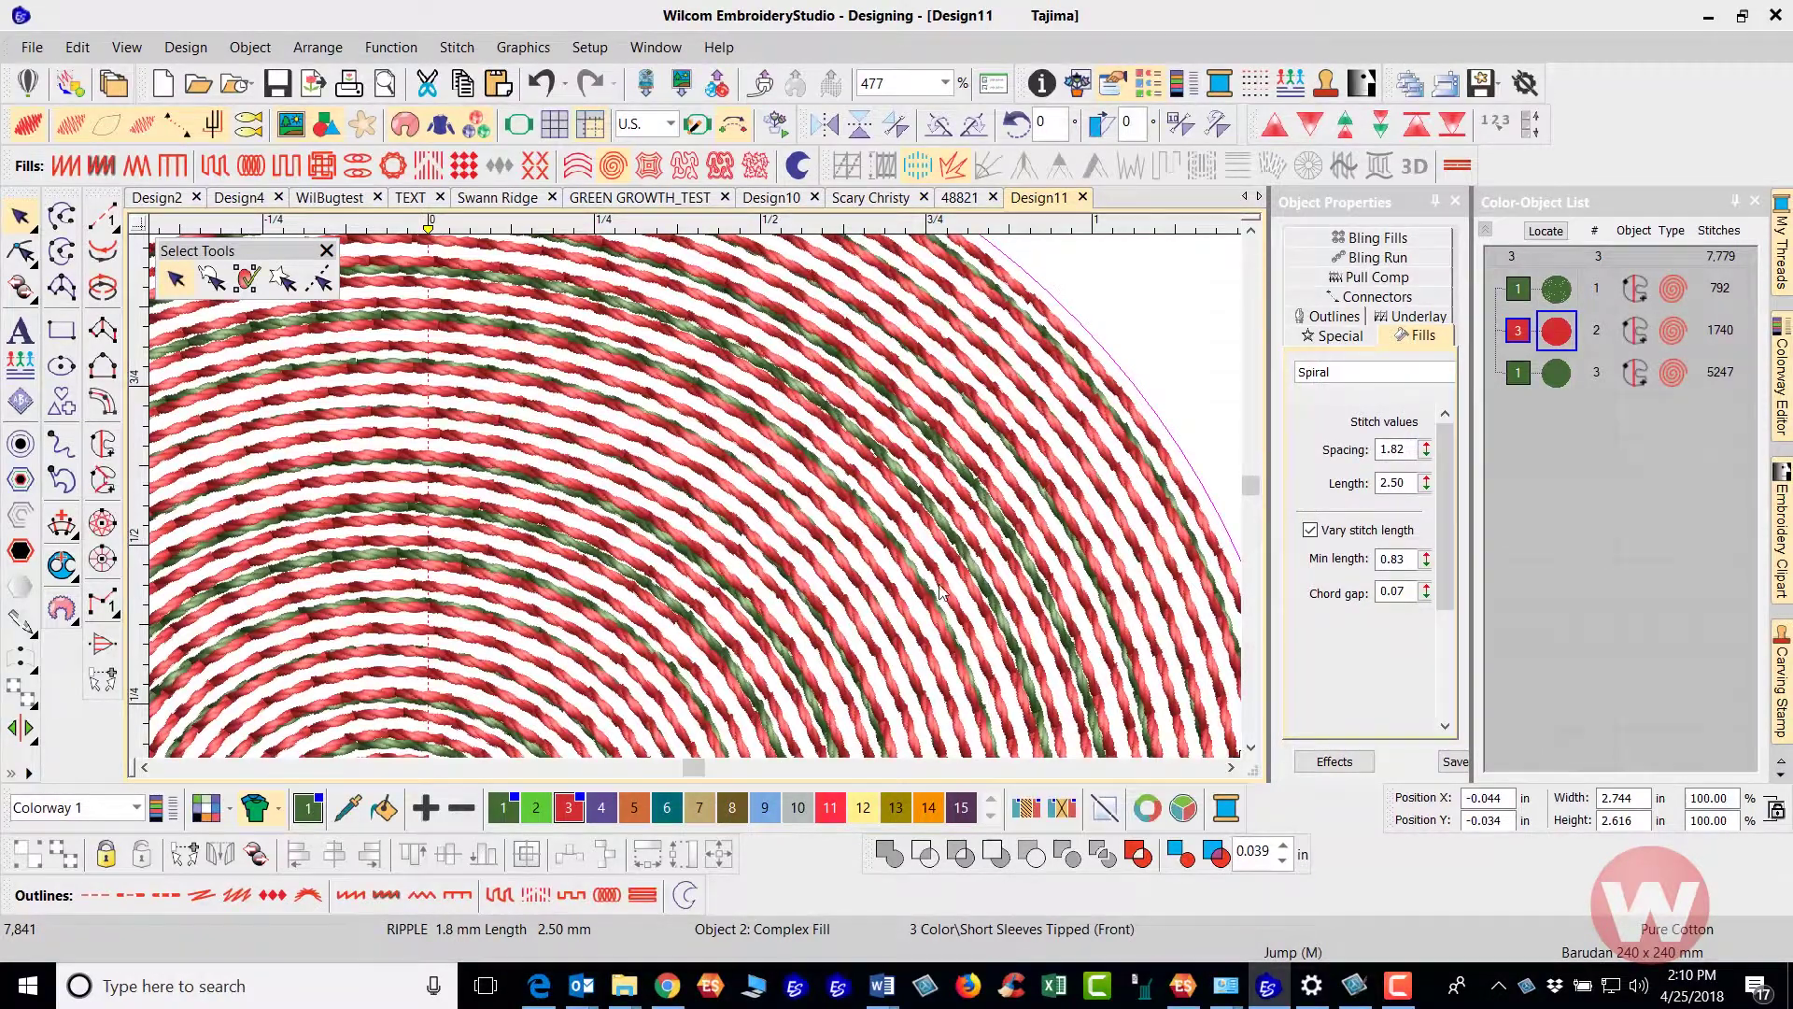
scroll(687, 504, down, 2)
scroll(554, 547, down, 1)
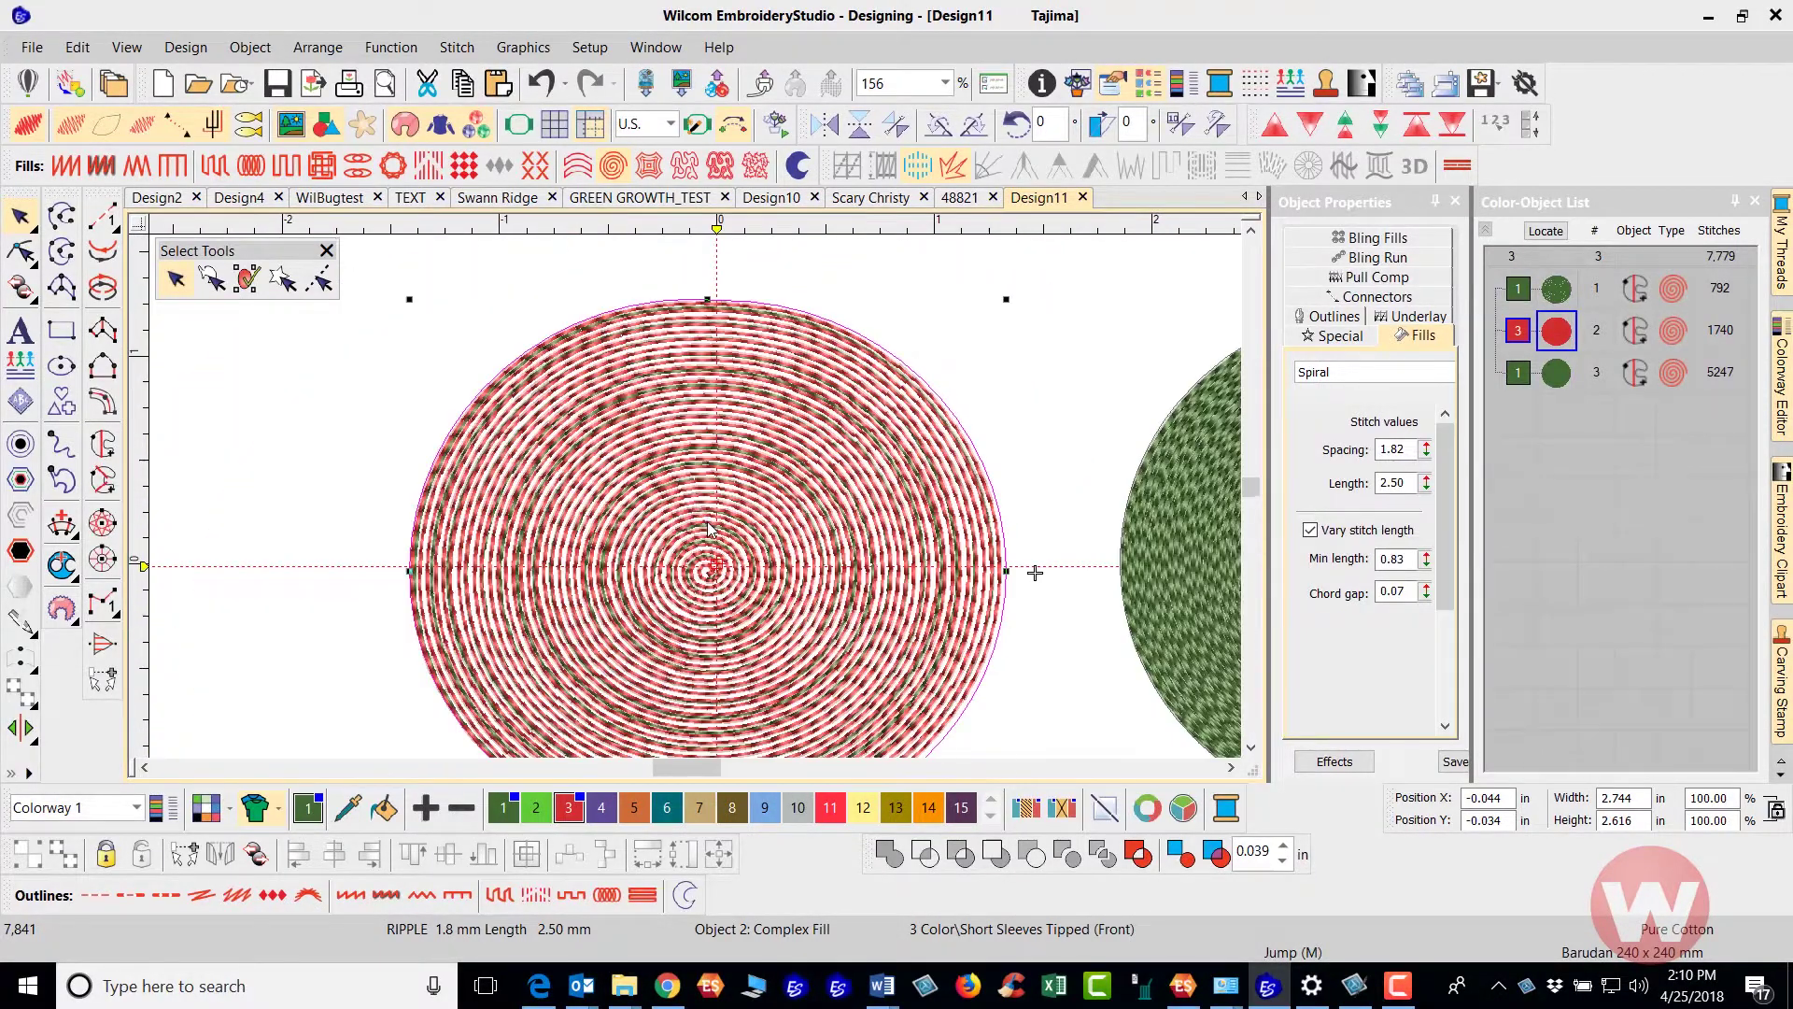
click(327, 393)
scroll(676, 527, down, 1)
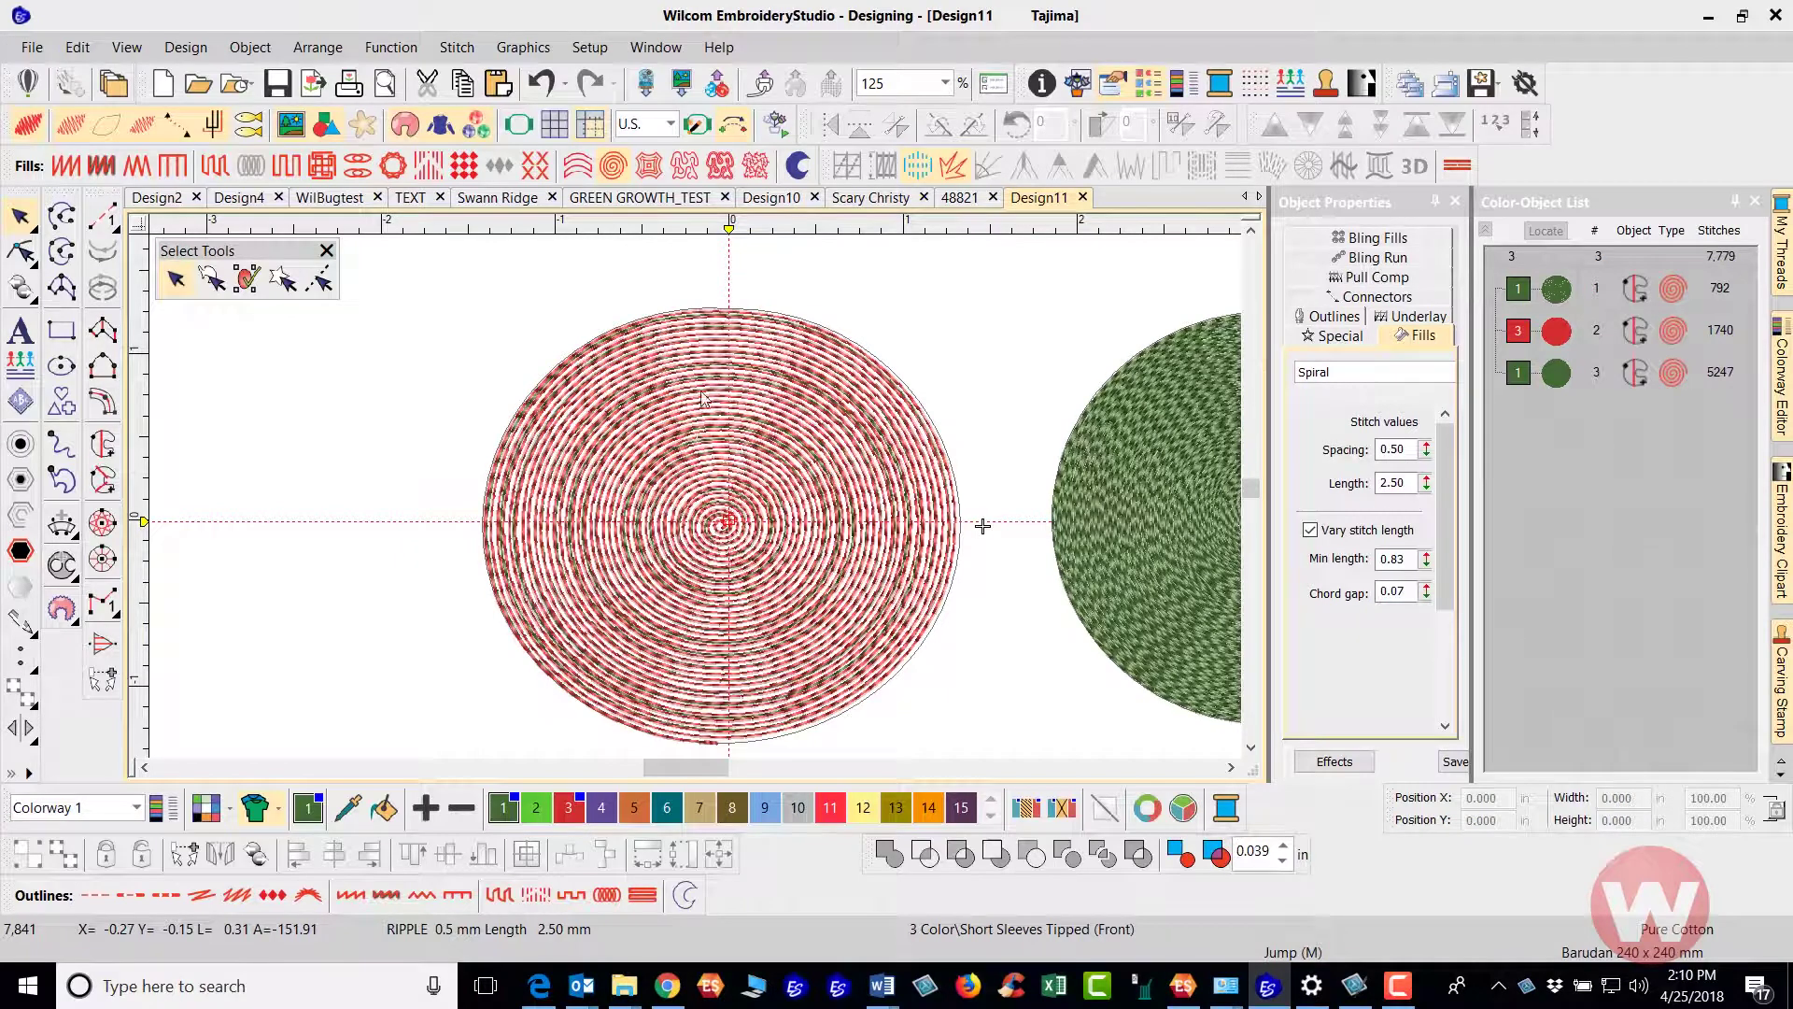
Step: Reshape the red spiral circle by dragging its left, right and top points outward
click(703, 389)
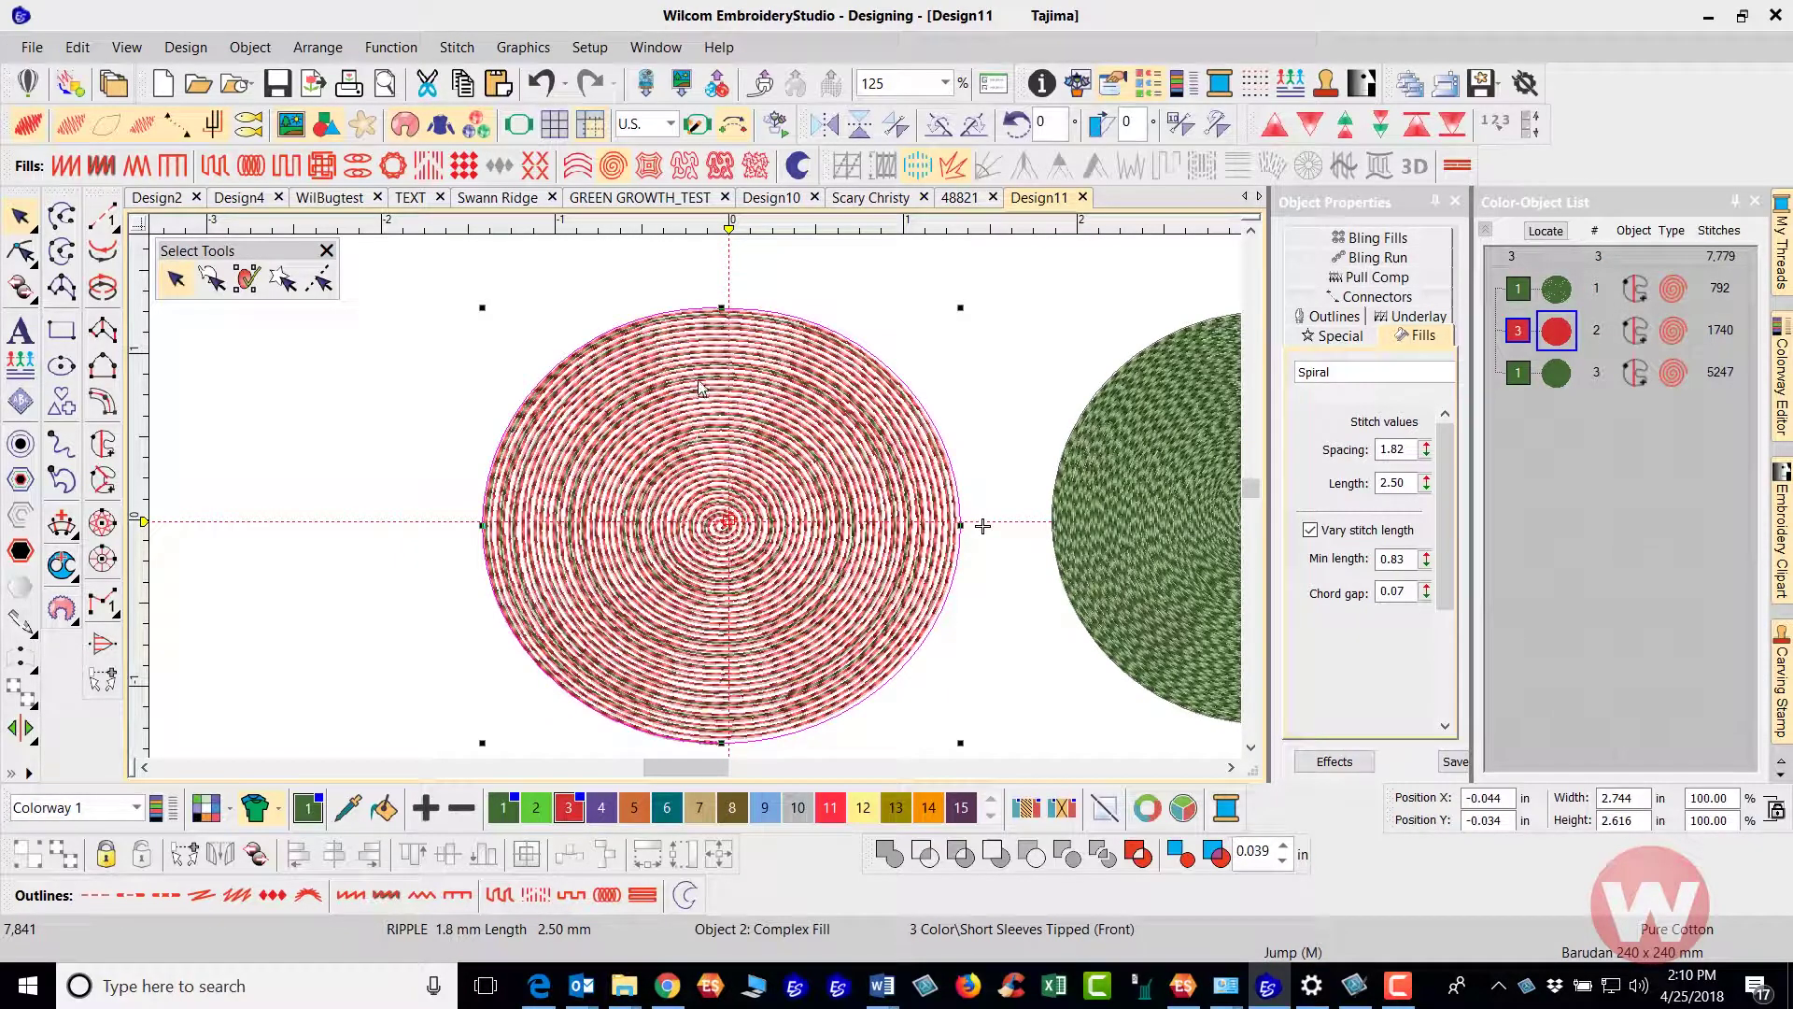
click(19, 253)
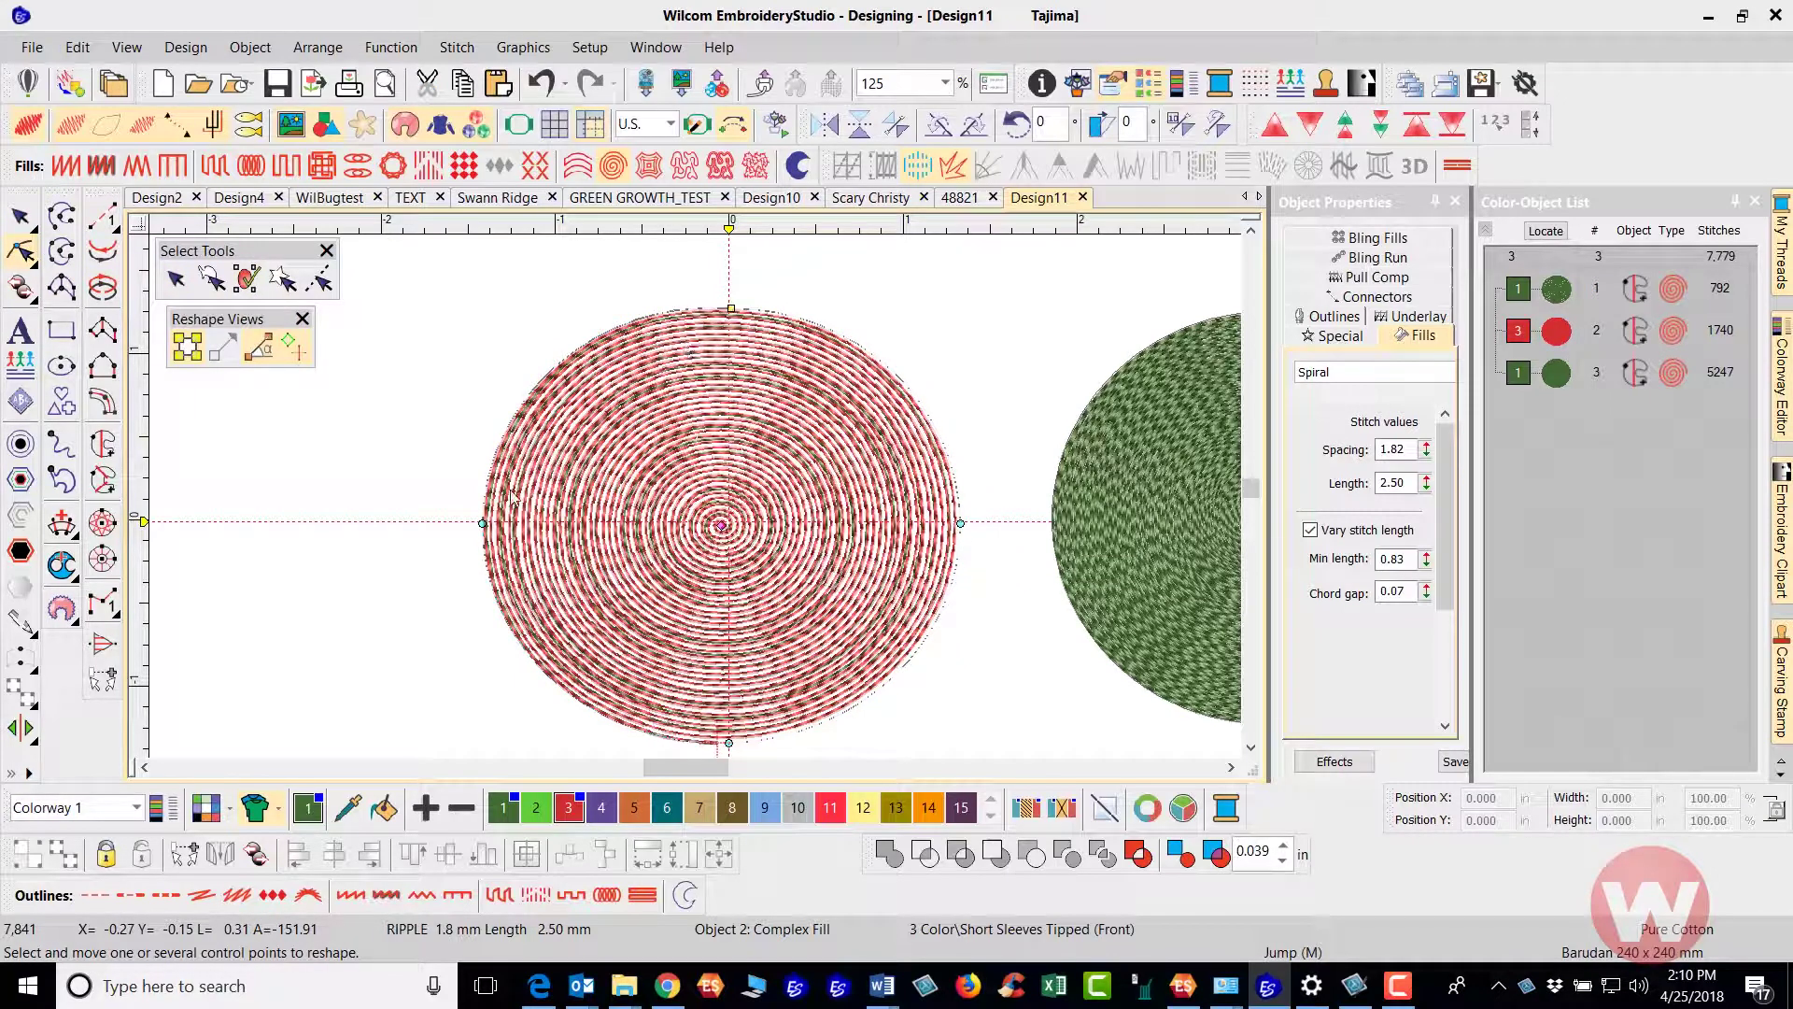
drag(483, 523, 461, 522)
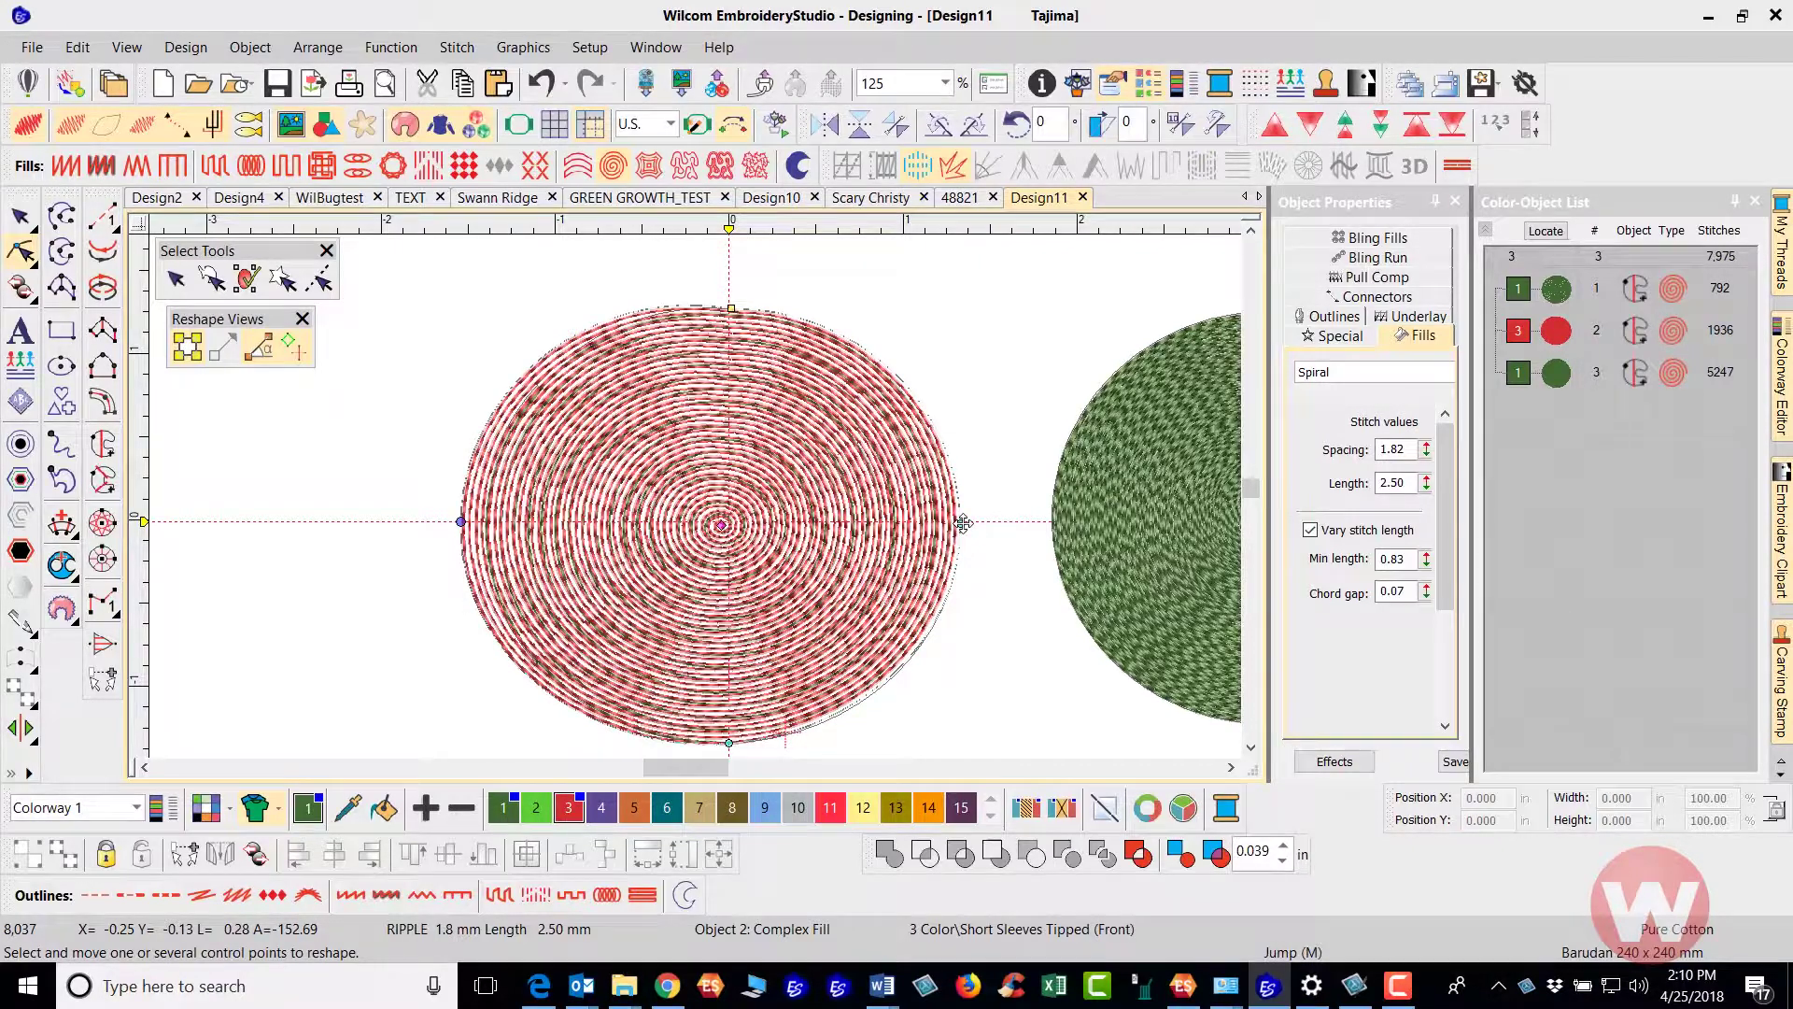
drag(960, 523, 996, 518)
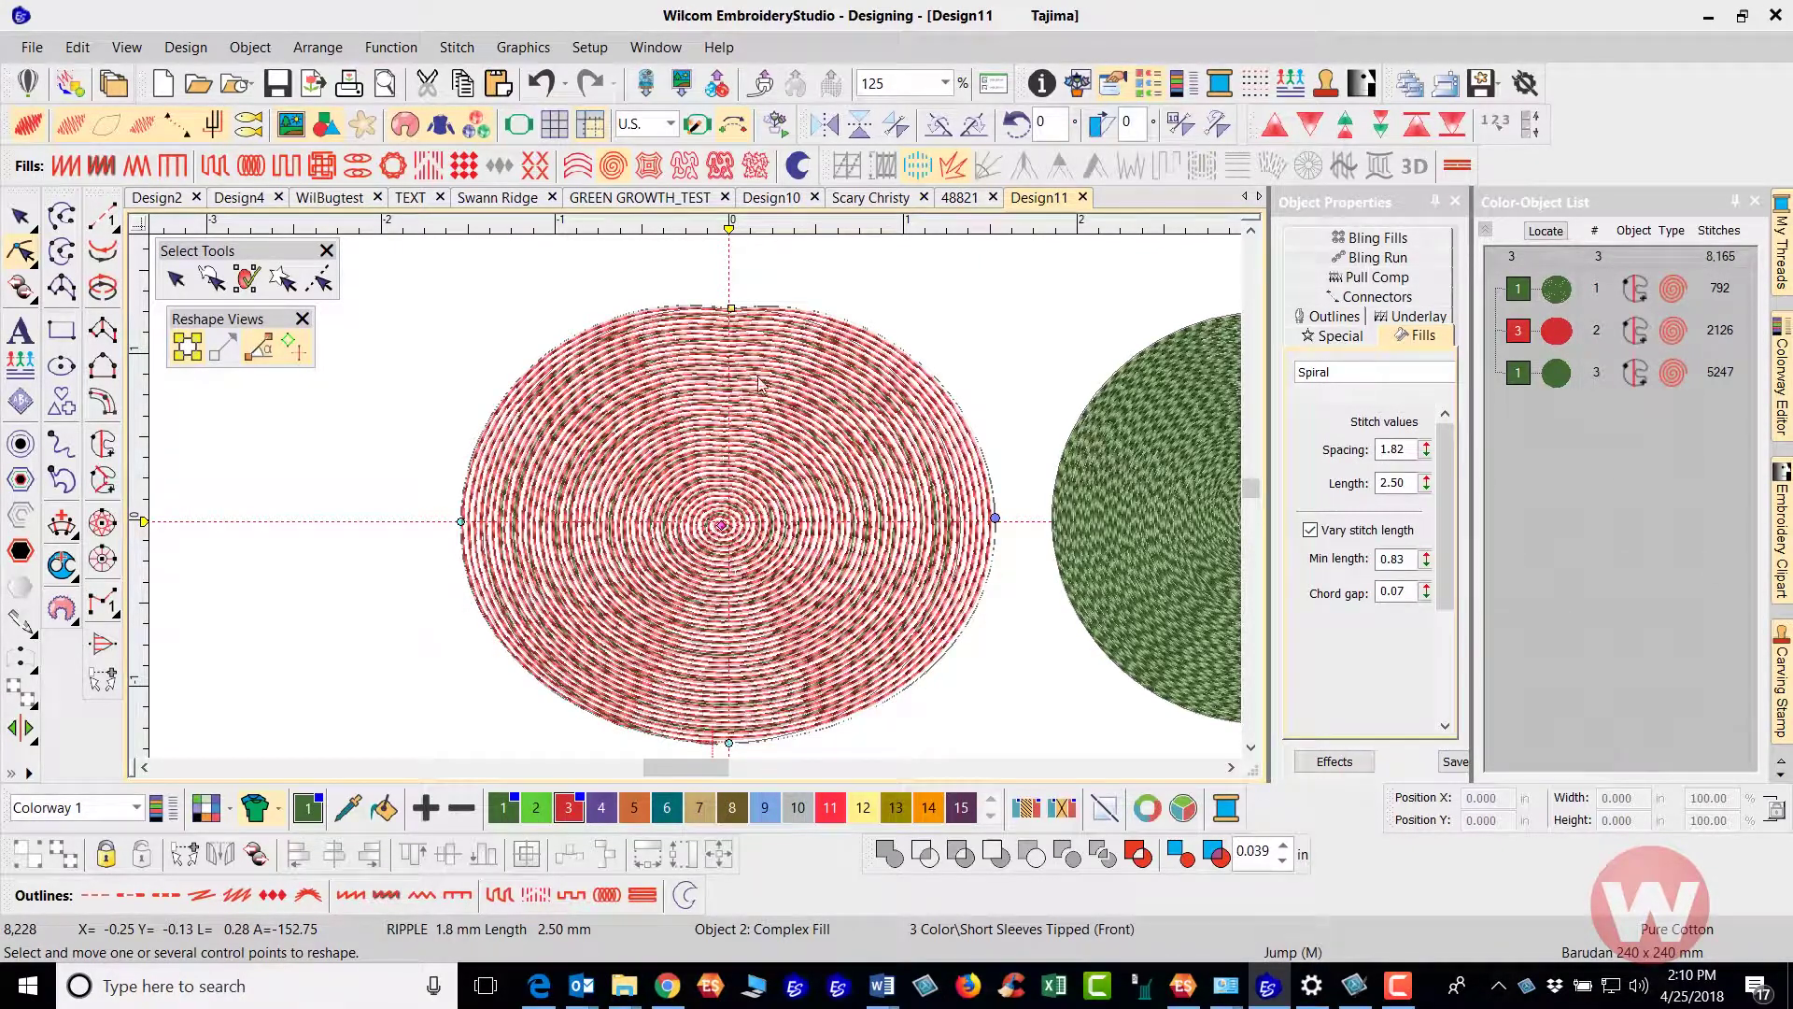
drag(731, 309, 734, 270)
scroll(702, 512, up, 2)
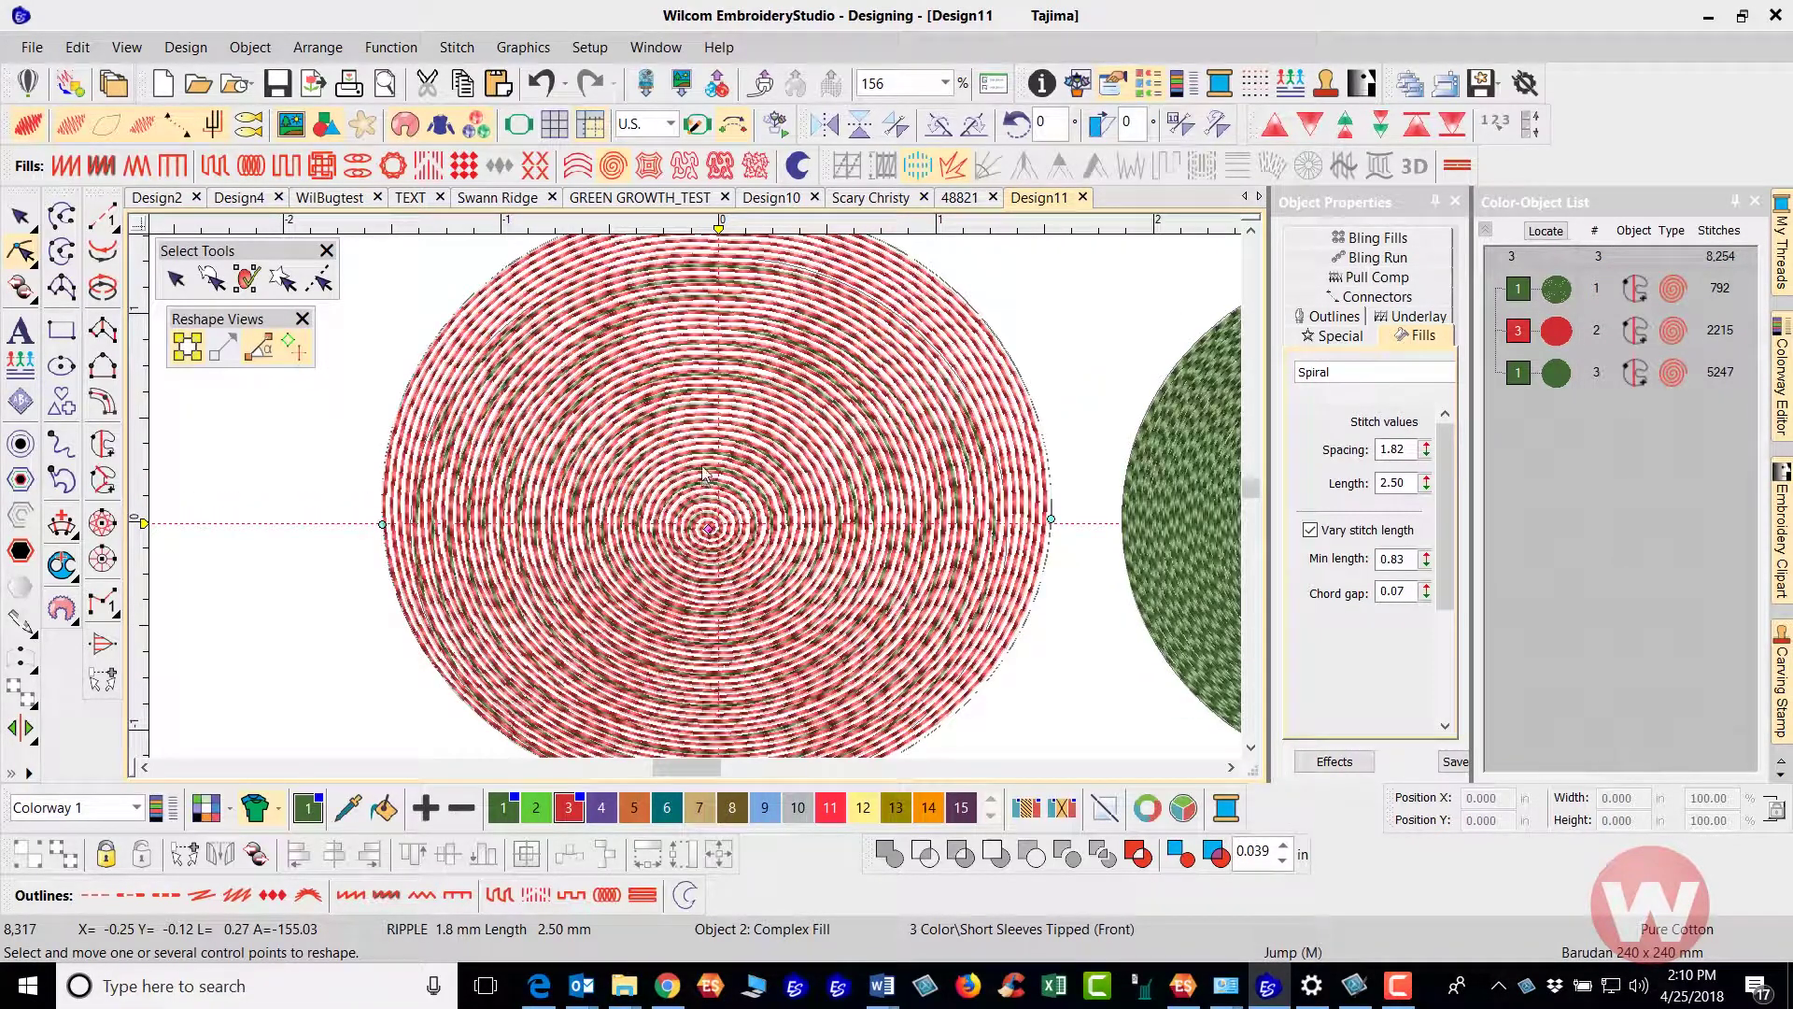
scroll(707, 467, down, 2)
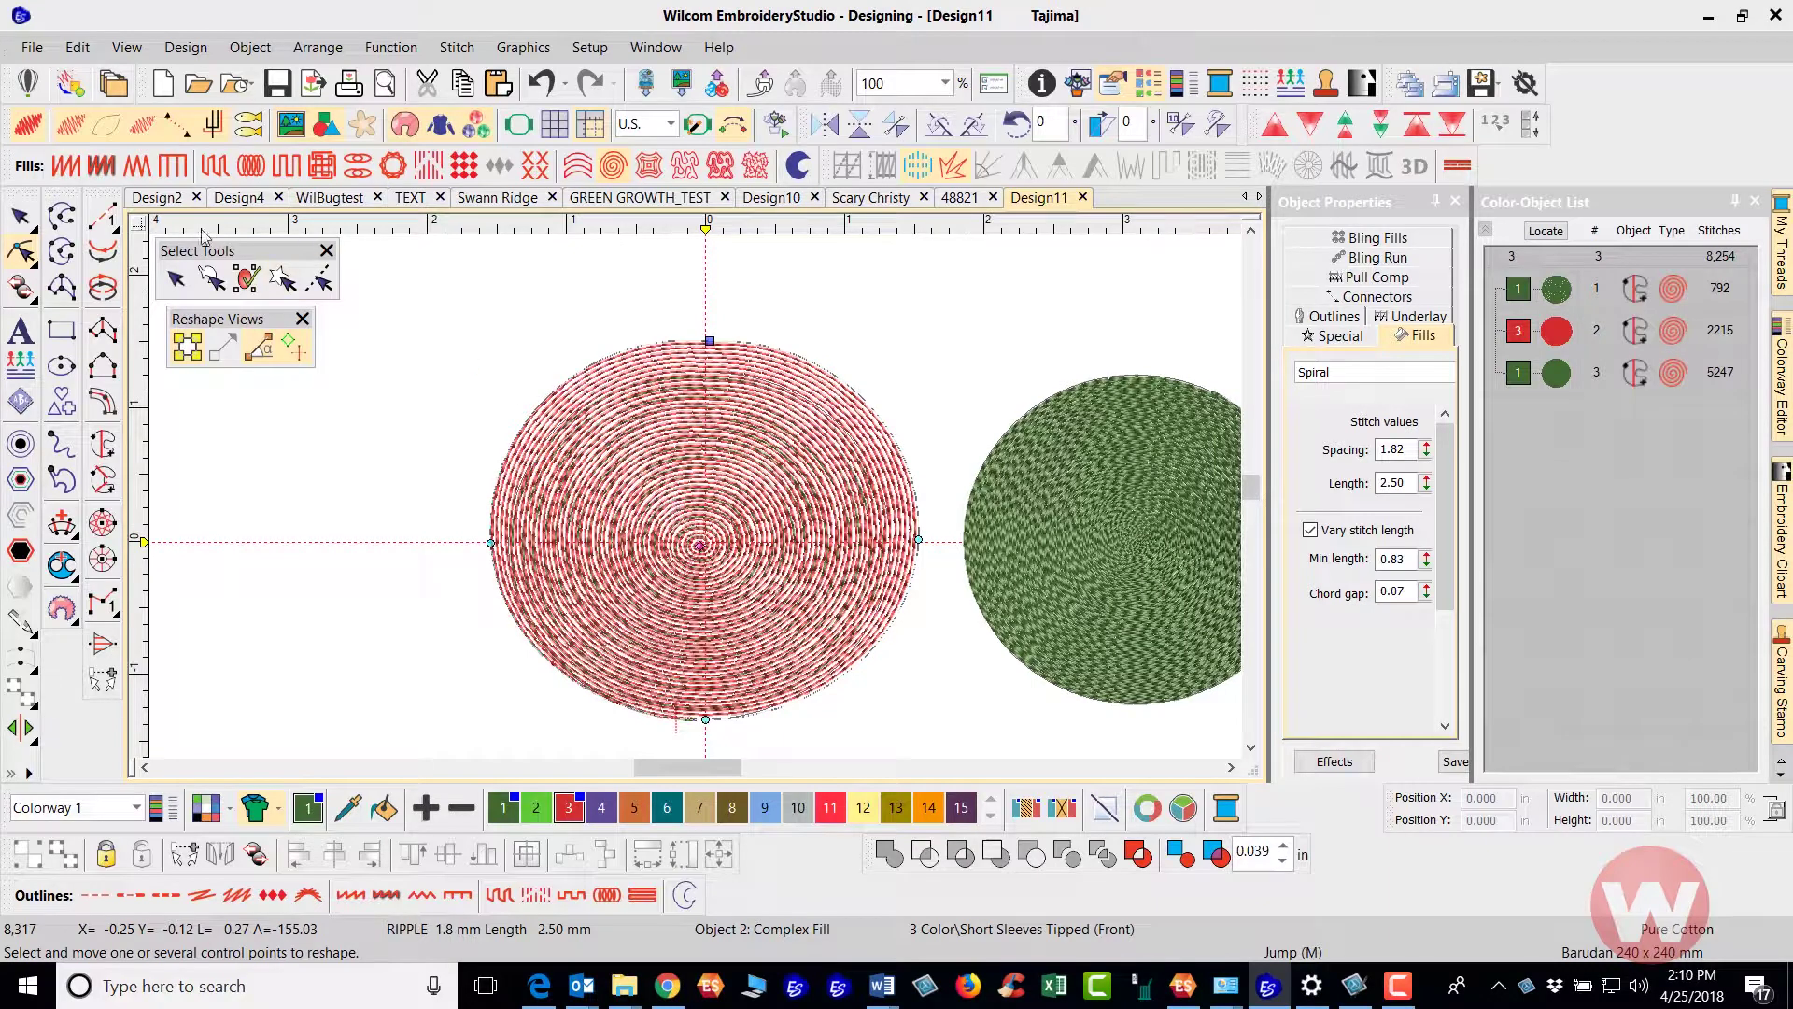
click(21, 217)
click(217, 441)
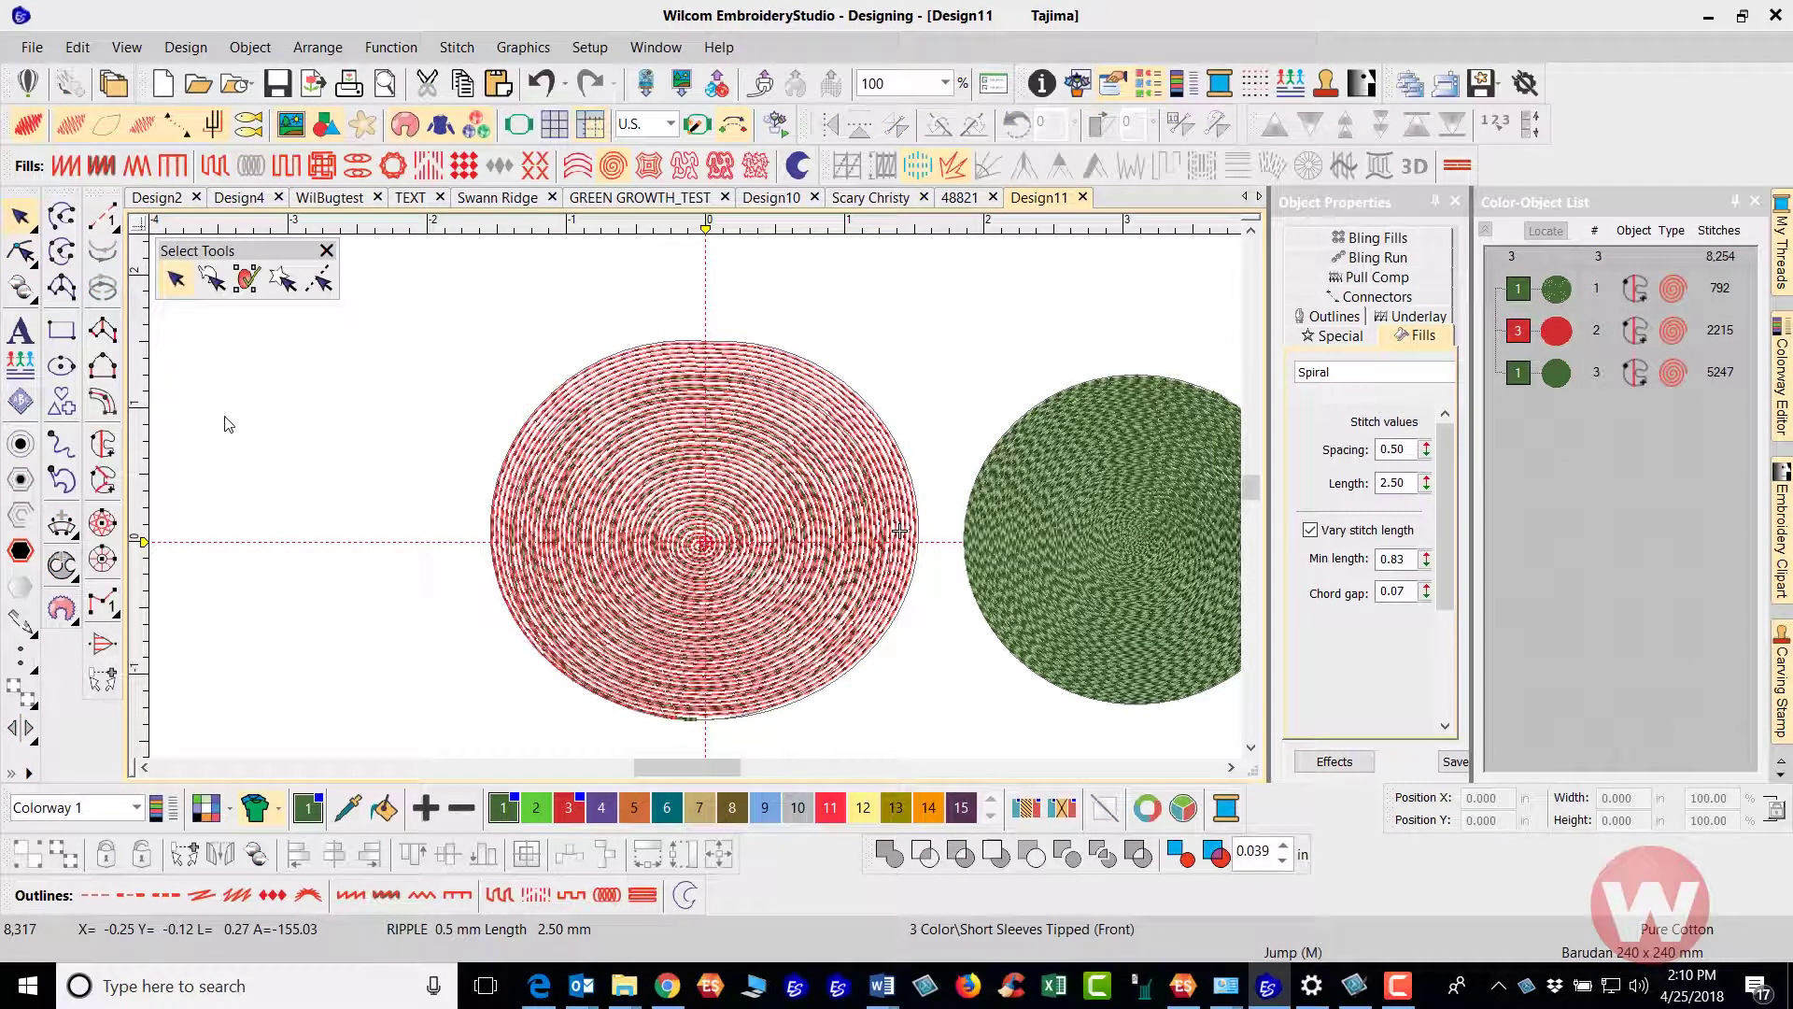
Step: Draw a vector outline circle left of the red spiral and convert it to Tatami fill
click(689, 896)
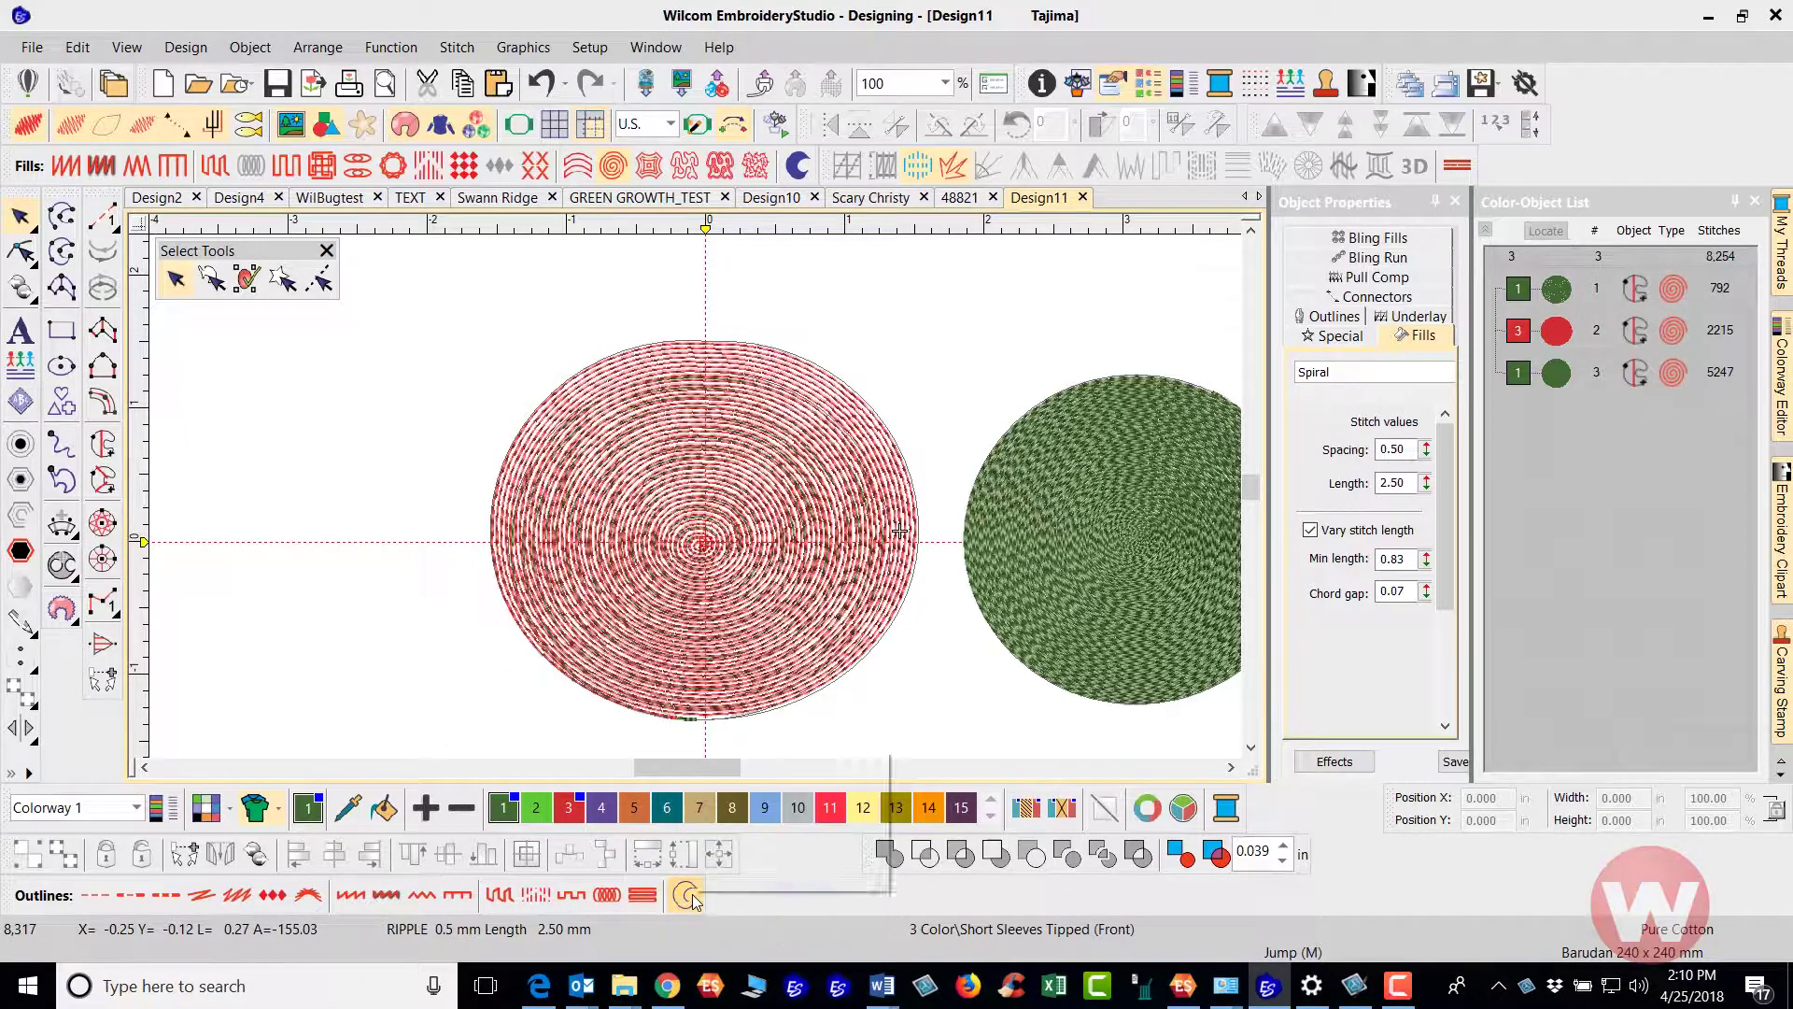
click(62, 367)
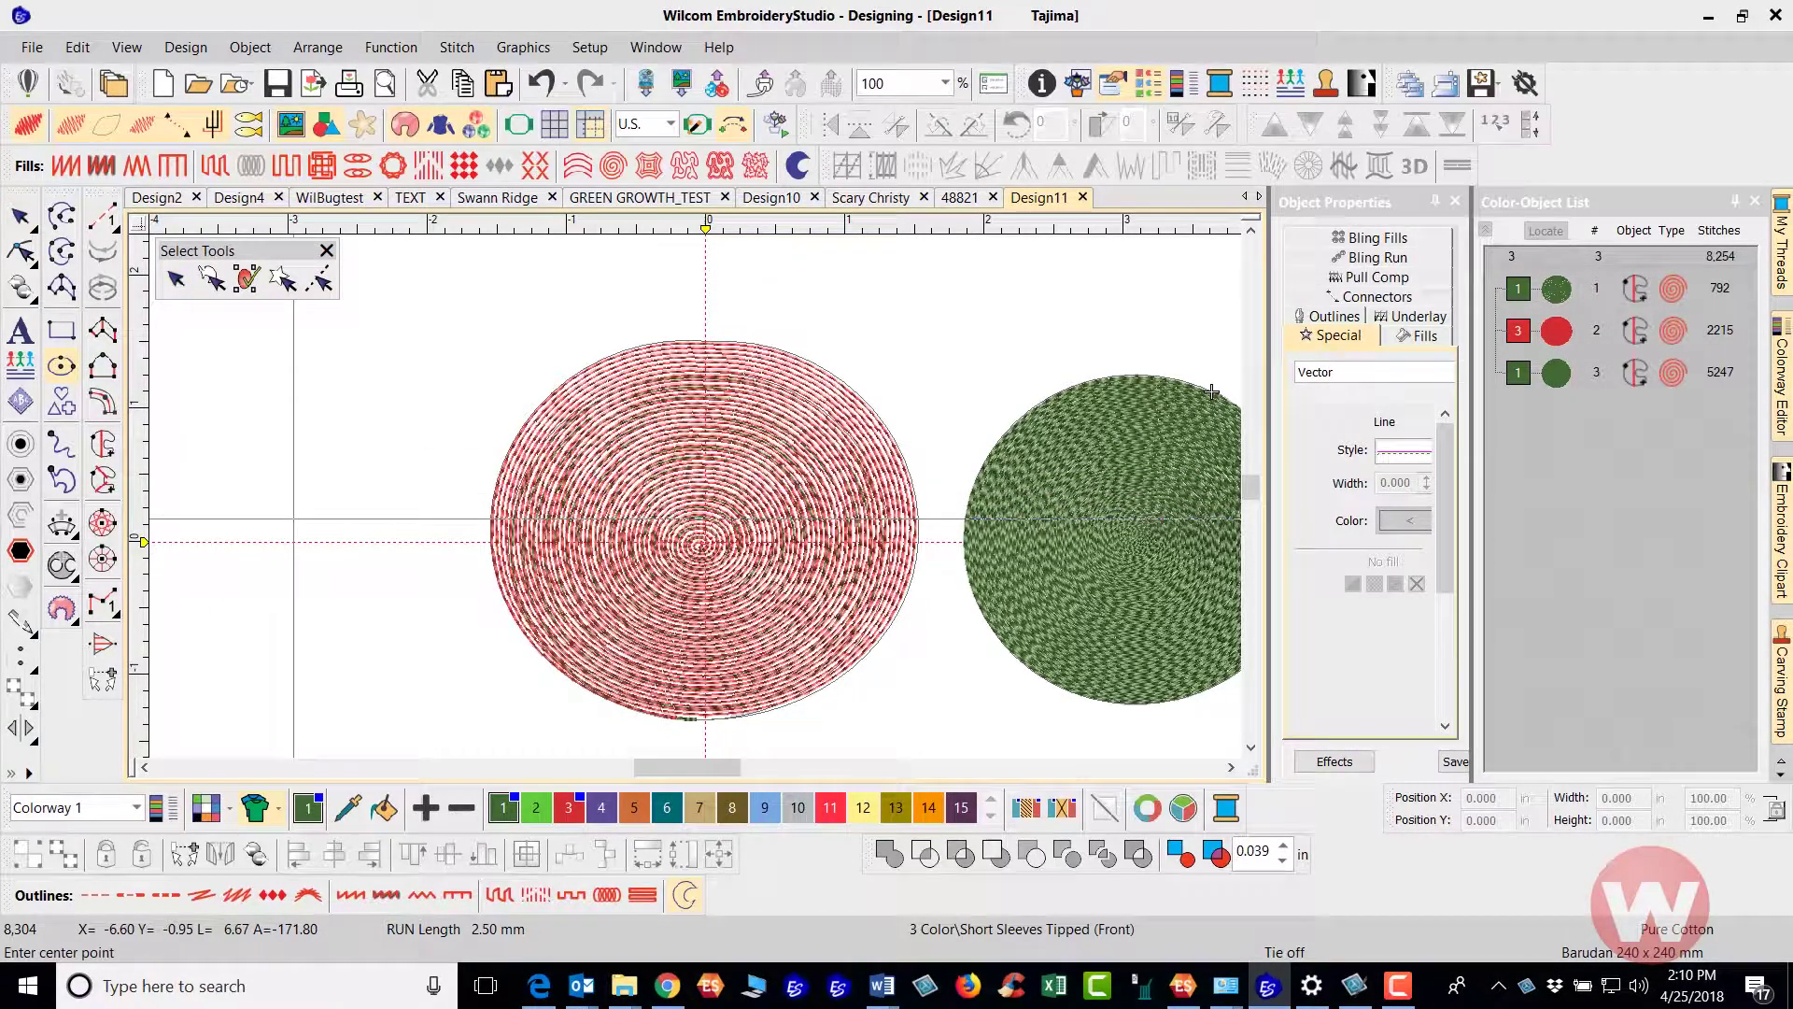
click(396, 509)
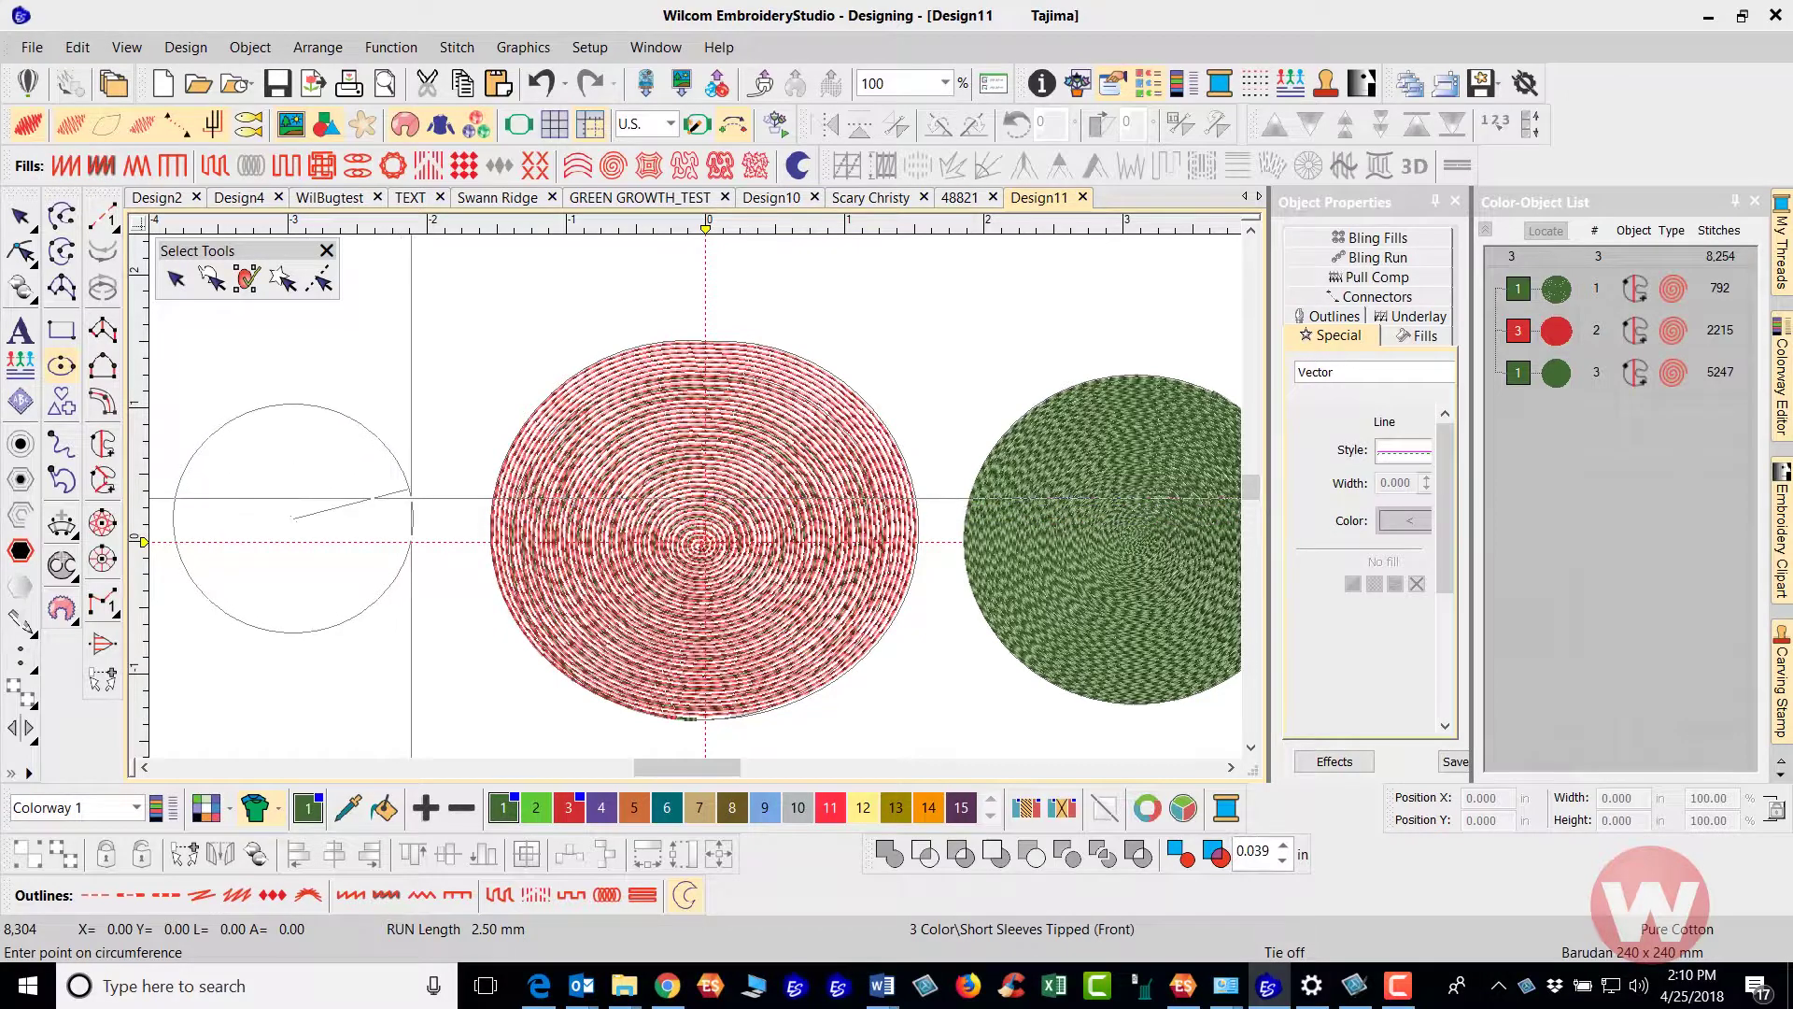
click(432, 479)
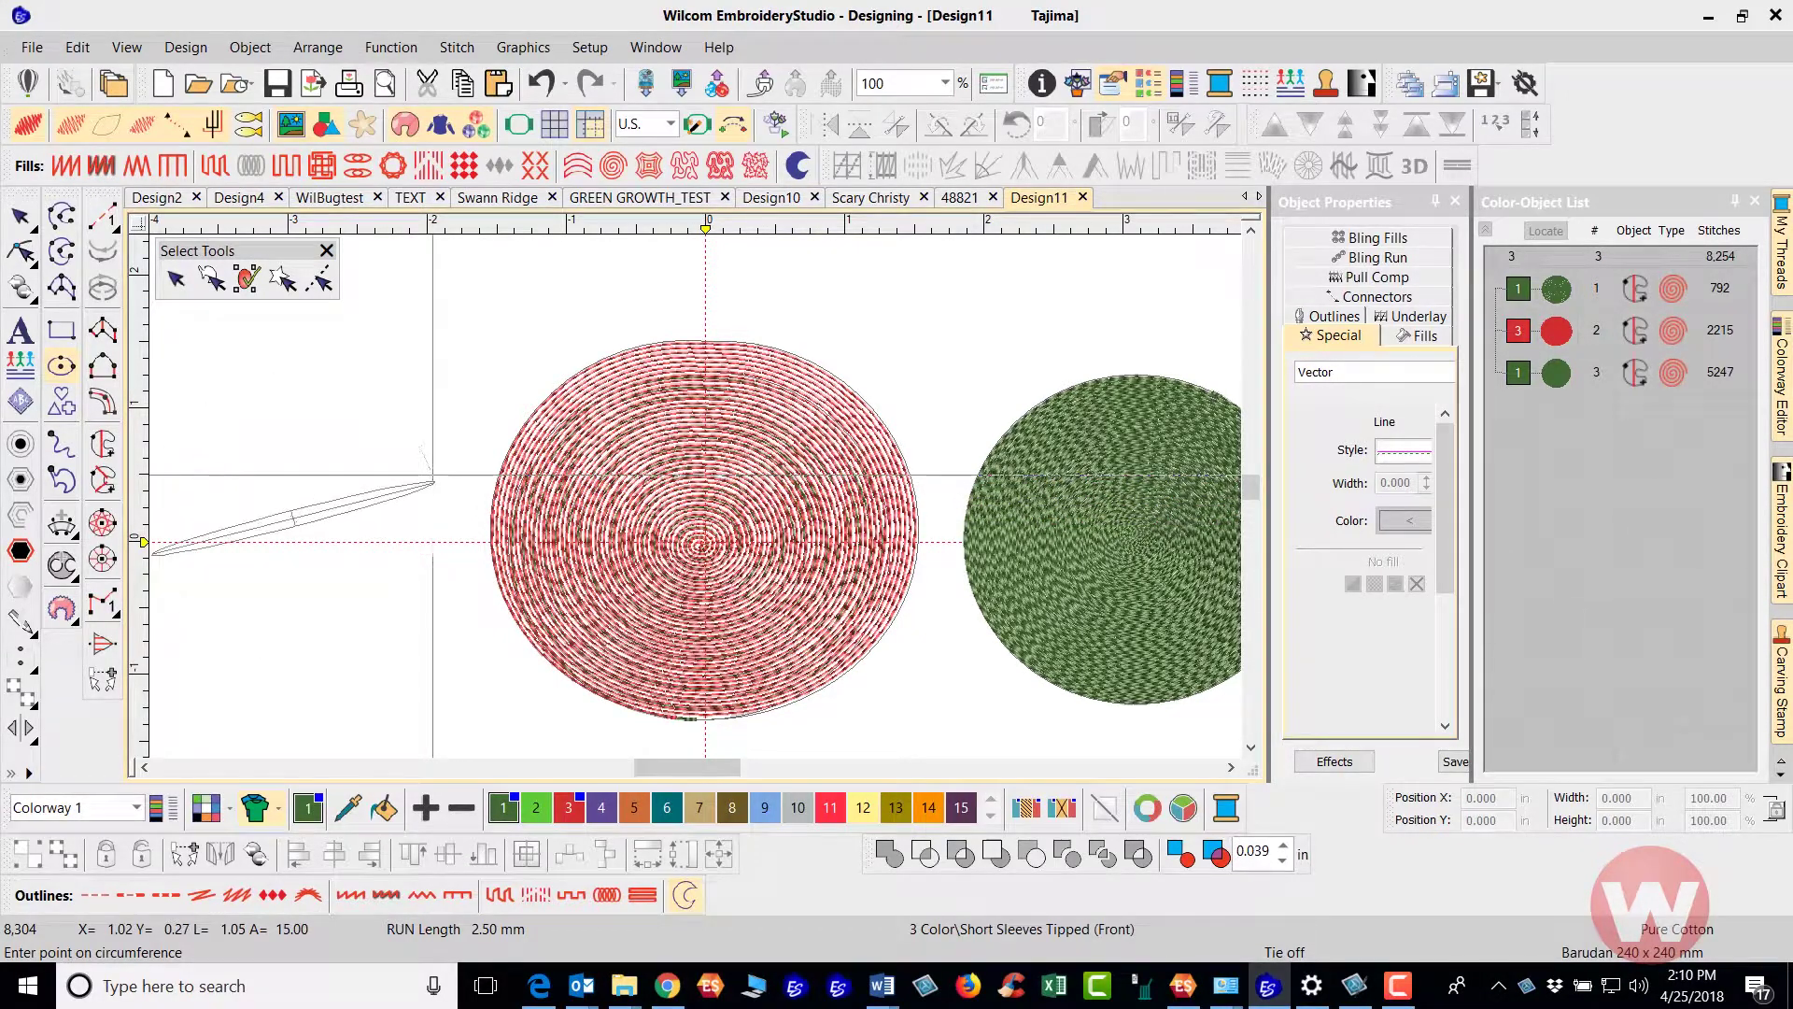
key(Return)
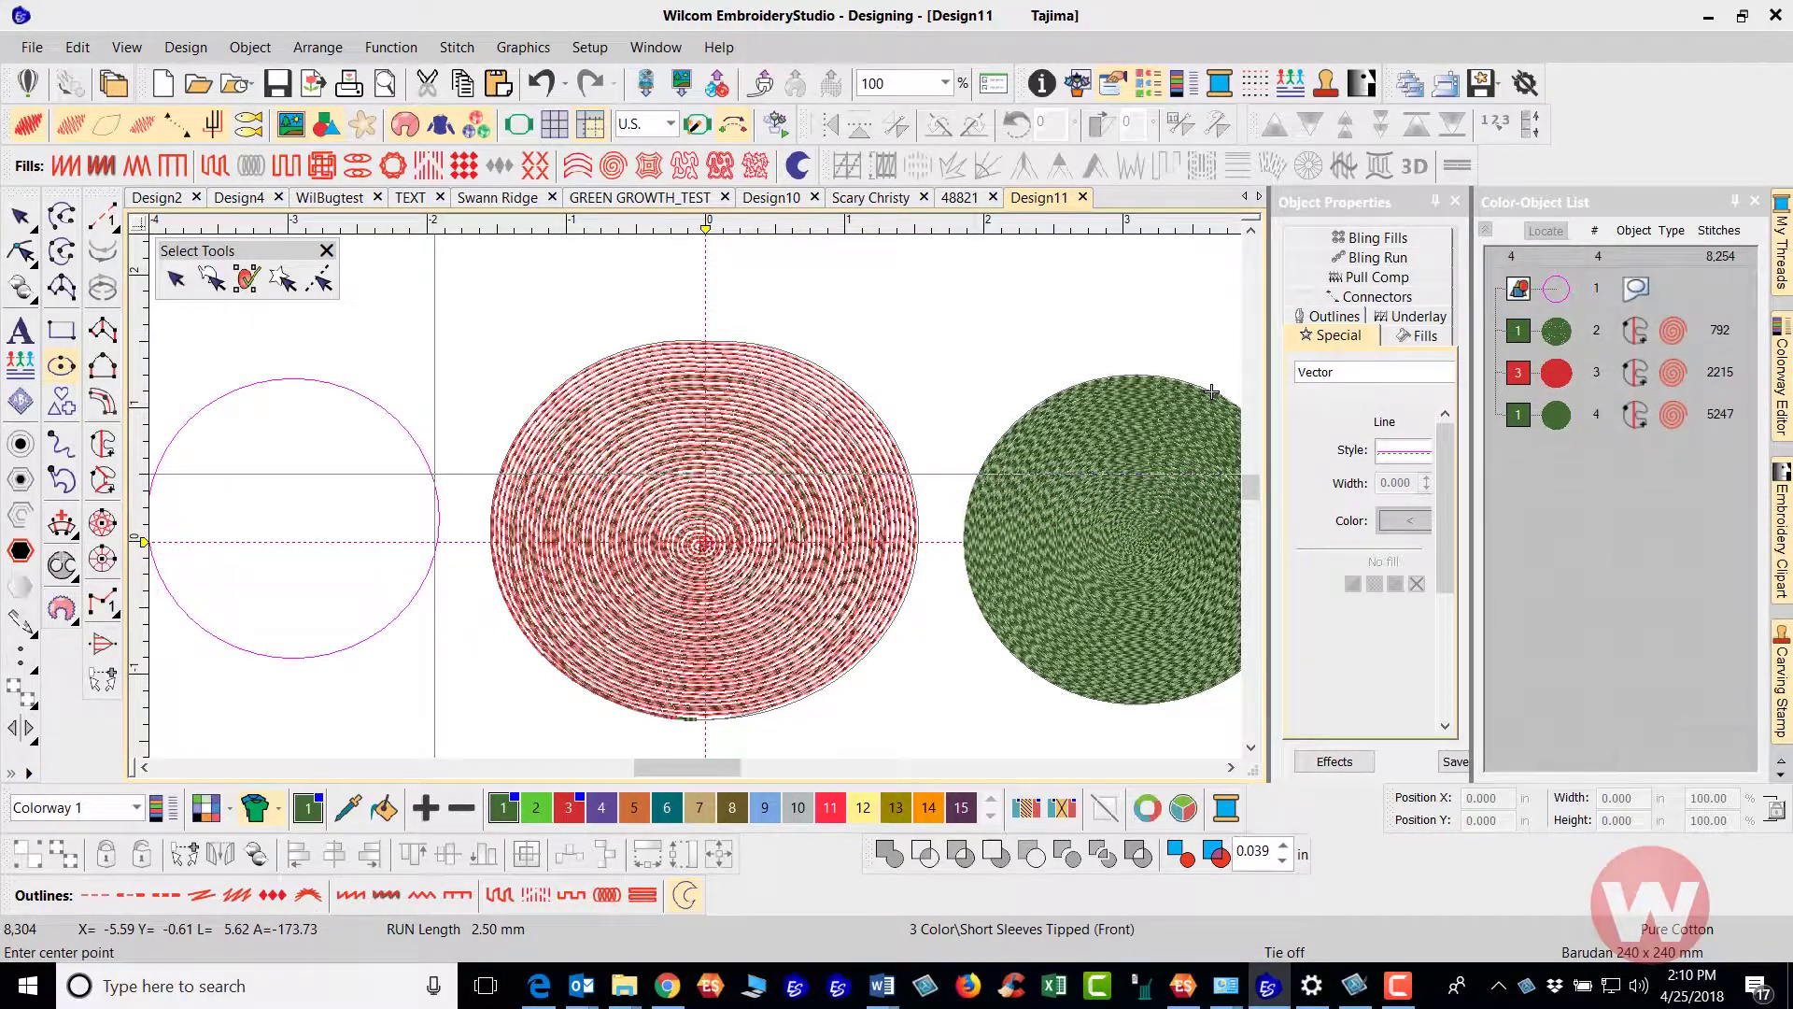
key(Escape)
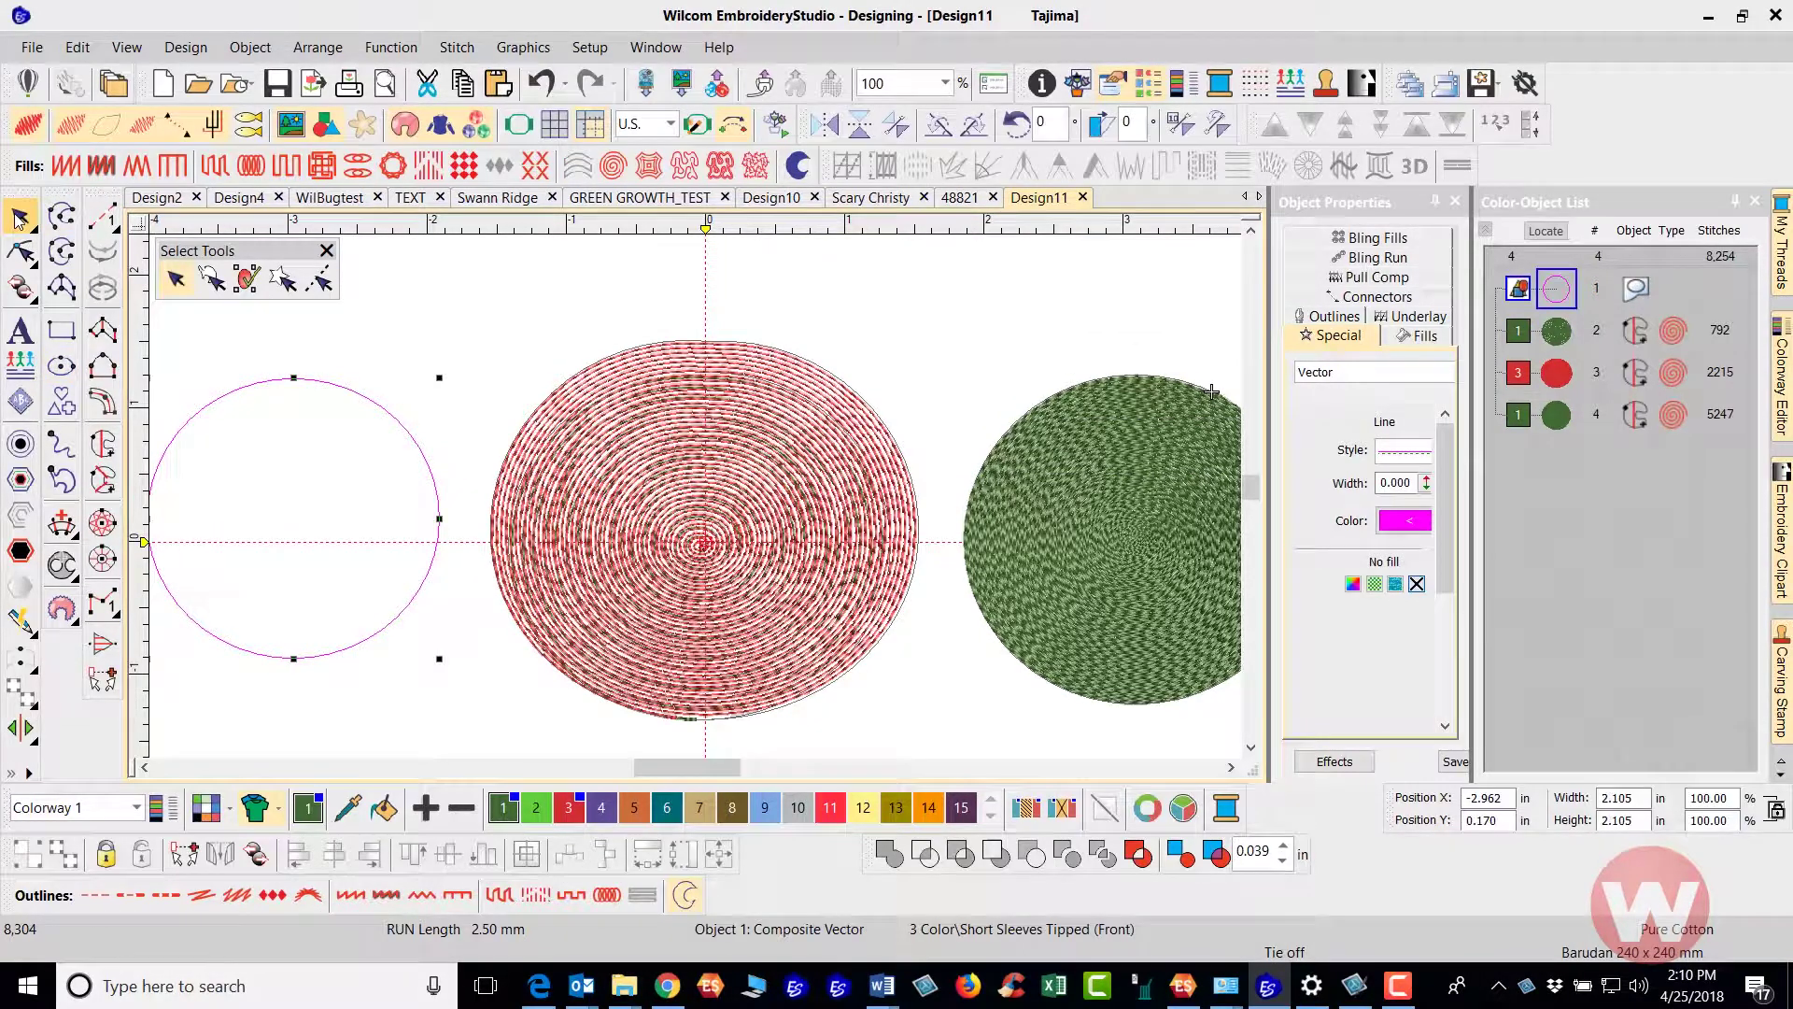
click(215, 168)
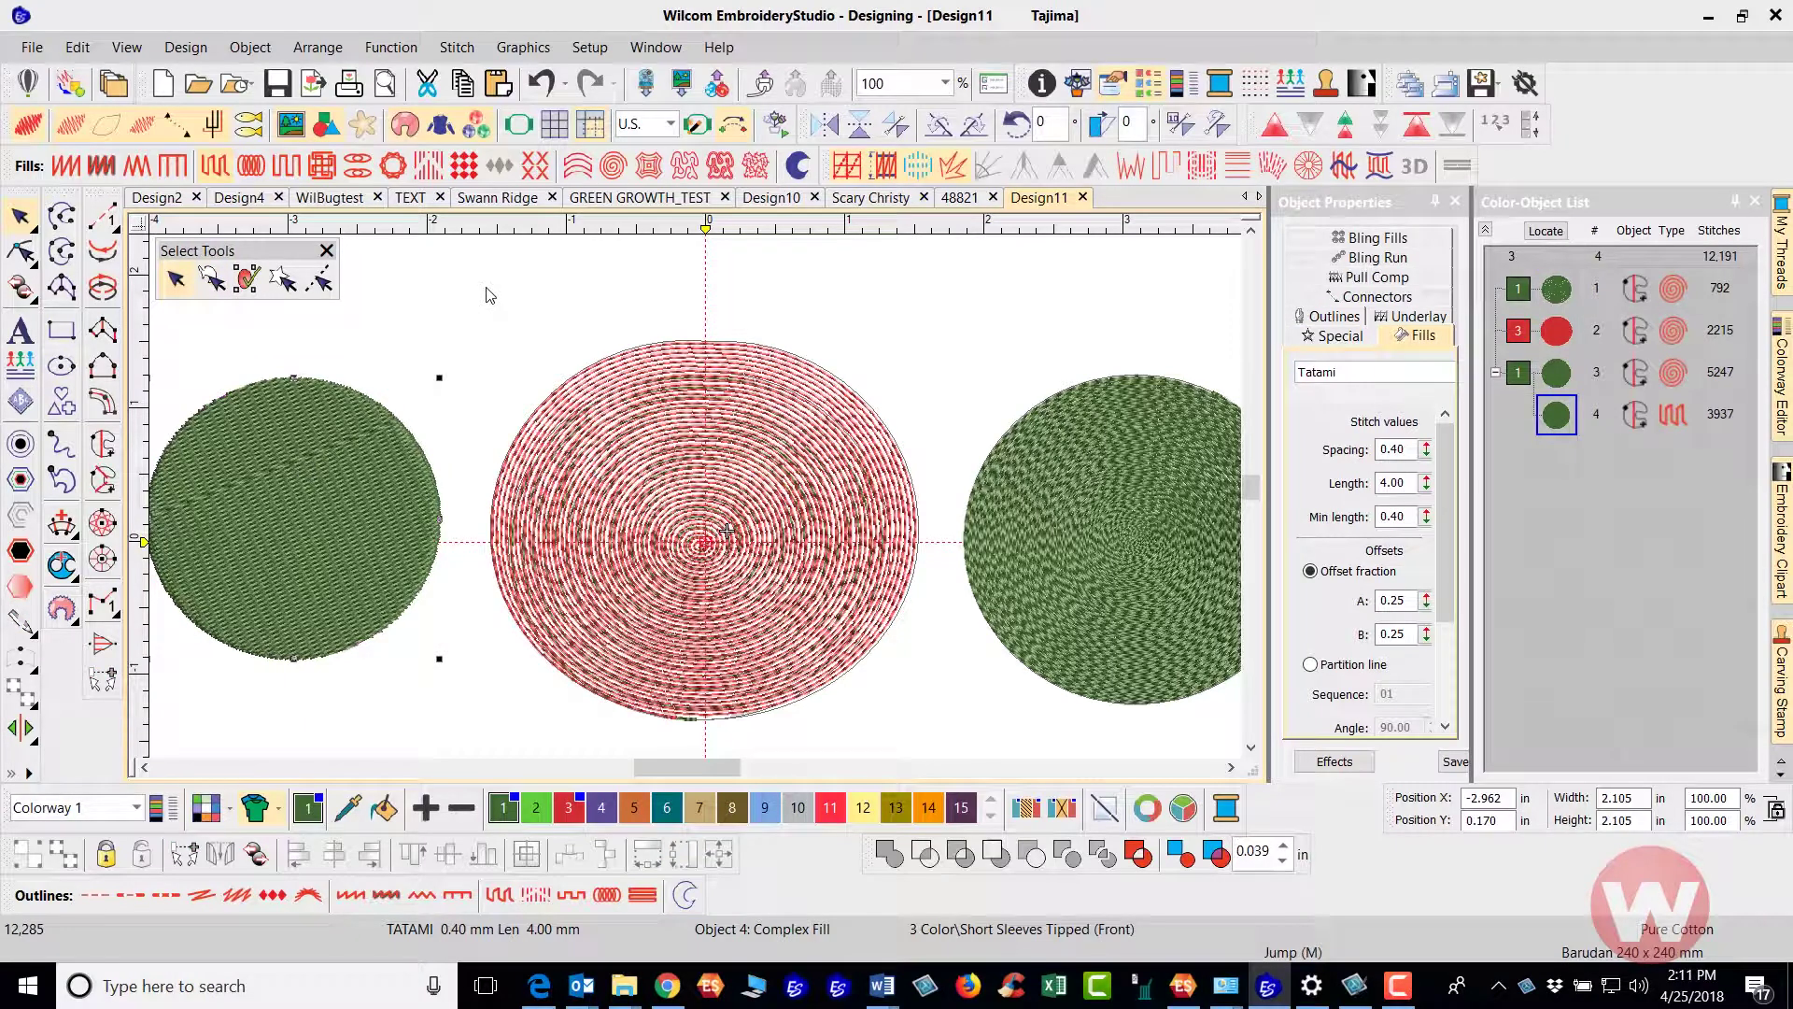
Step: Recolour the left circle red with swatch 3 and switch it to Spiral fill
click(569, 807)
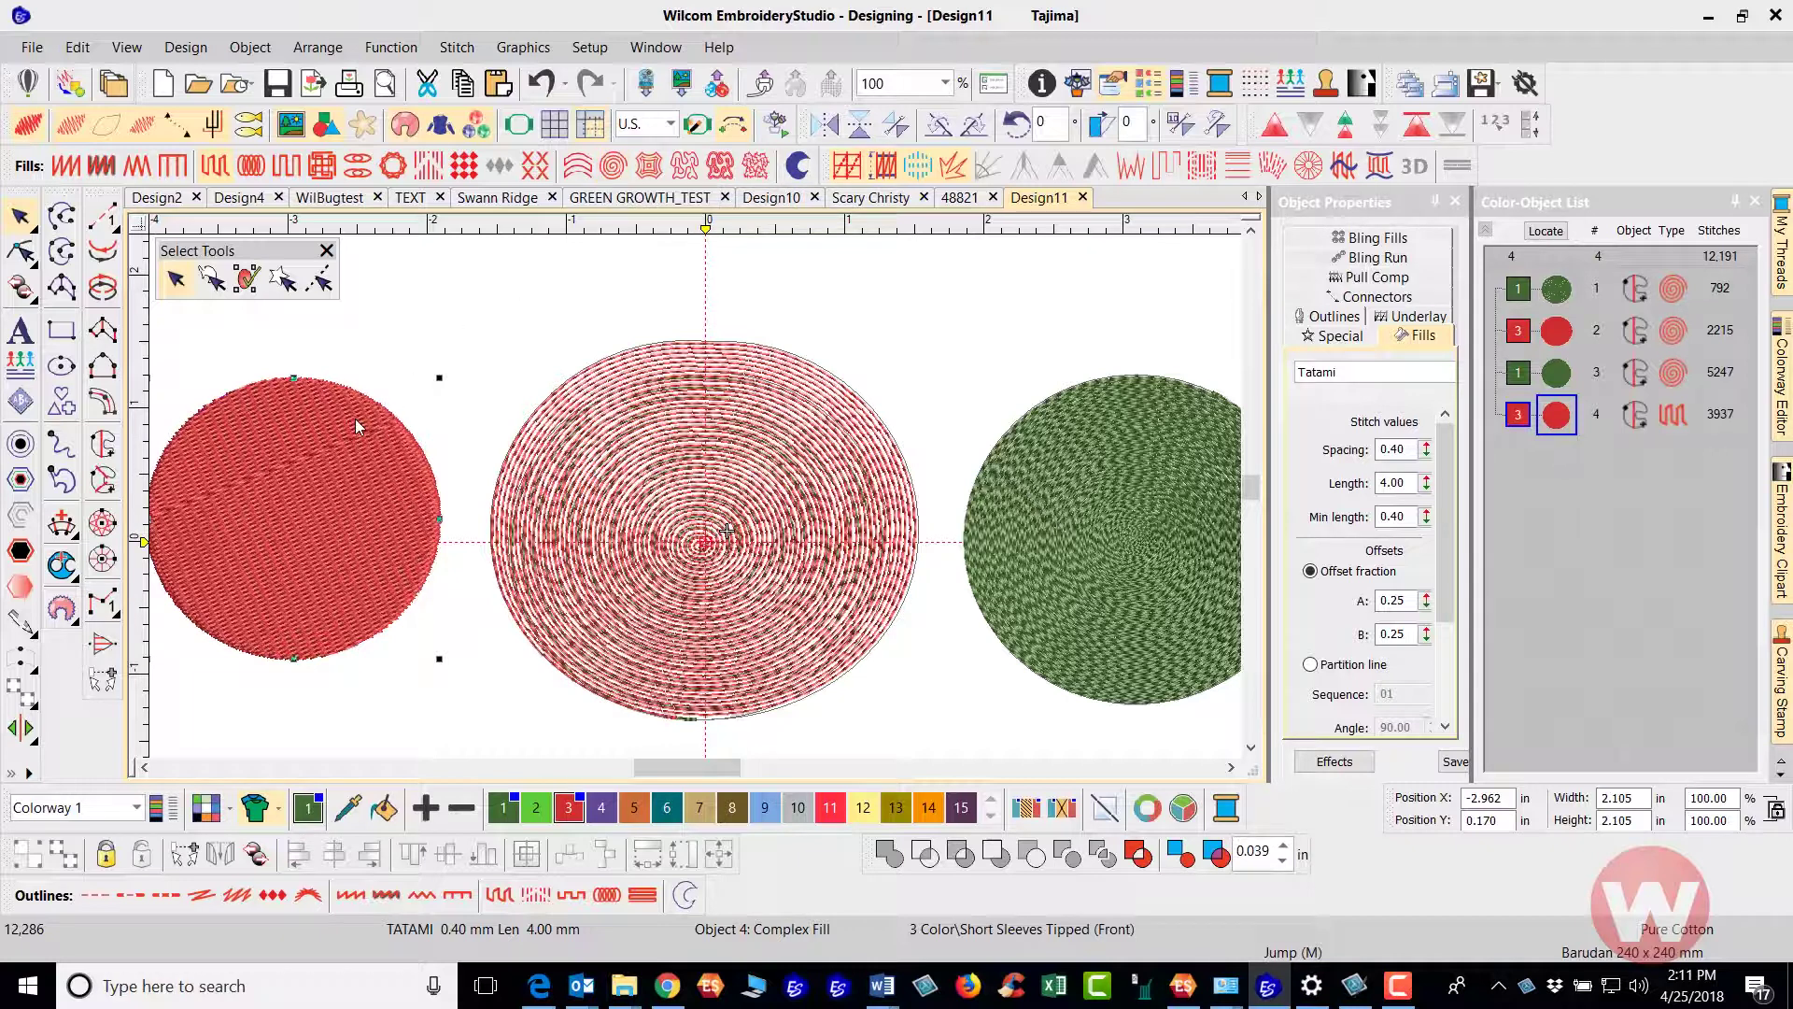
click(613, 165)
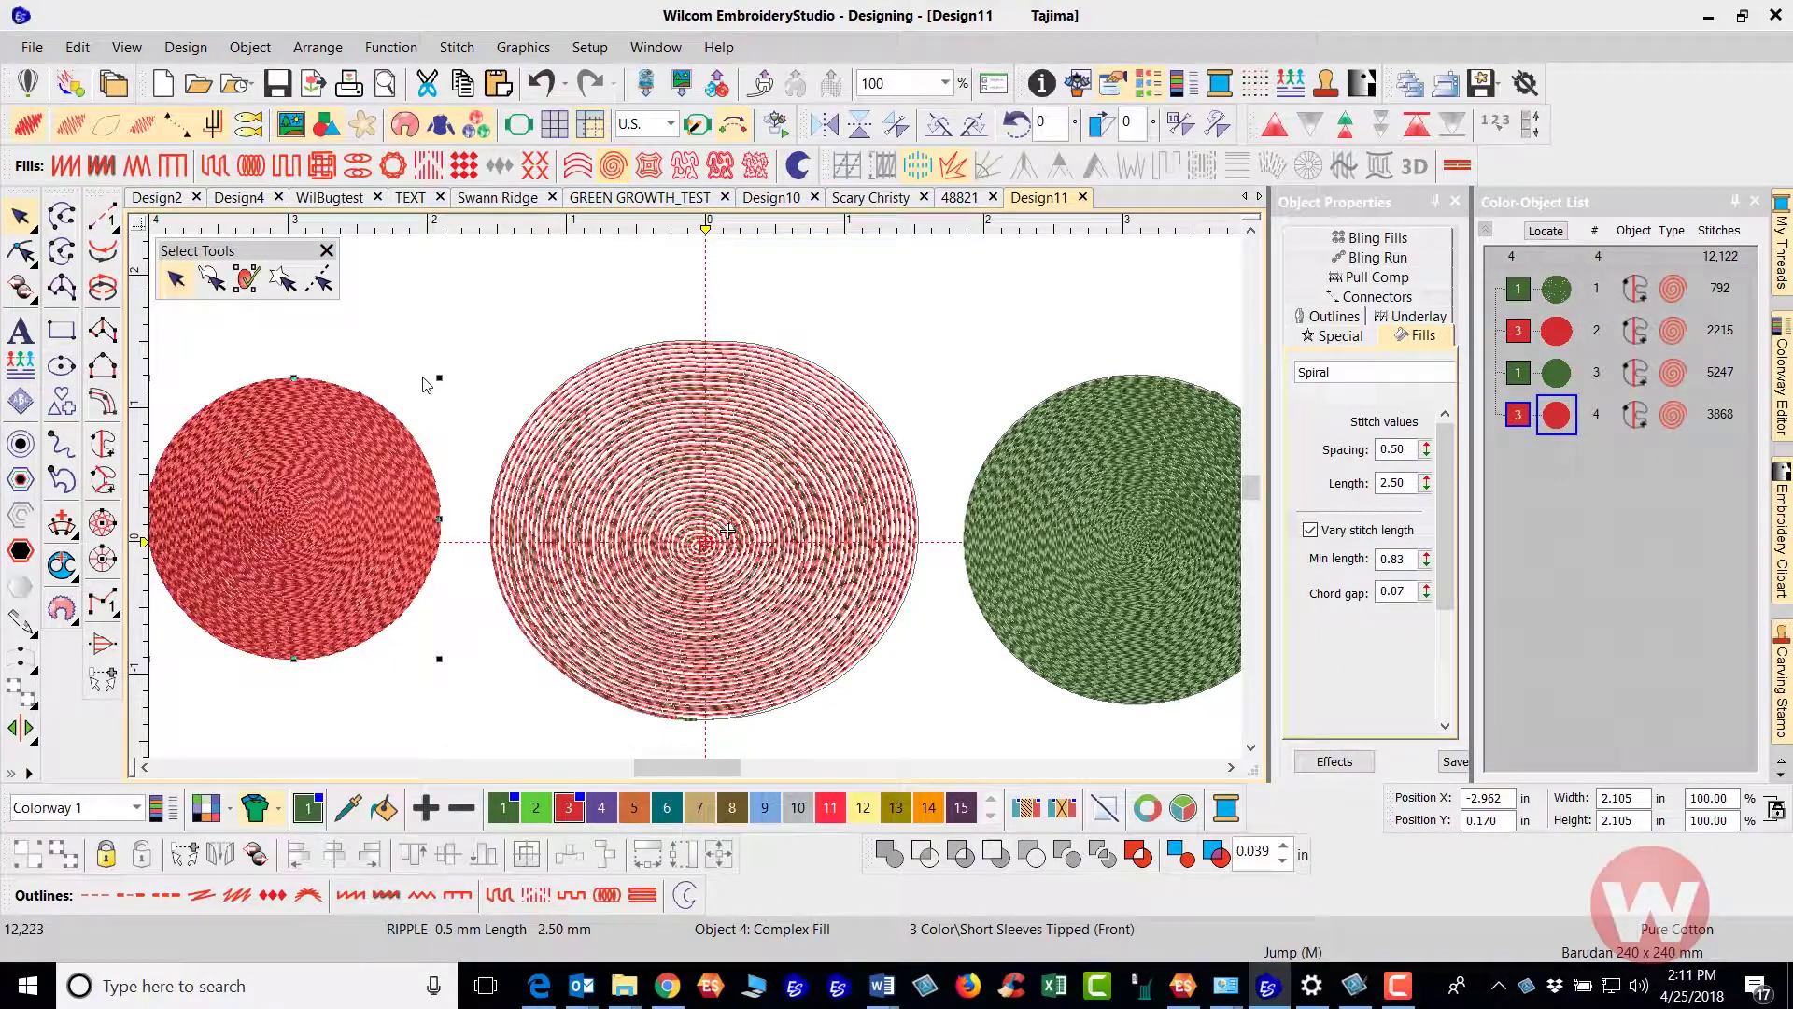